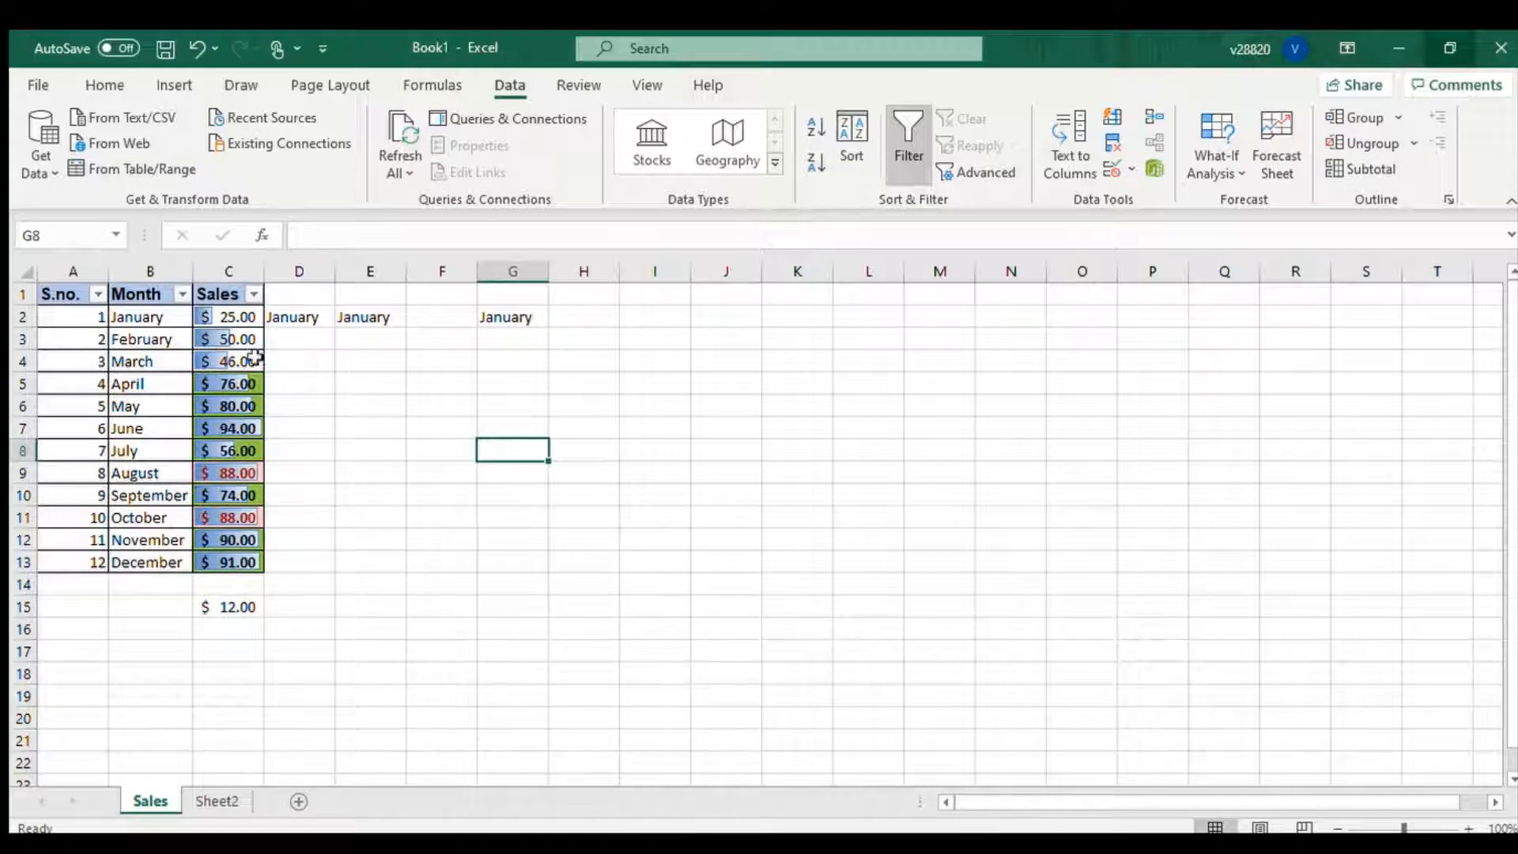
Step: Clear the conditional formatting from the sales values in C2:C13
drag(239, 315, 245, 563)
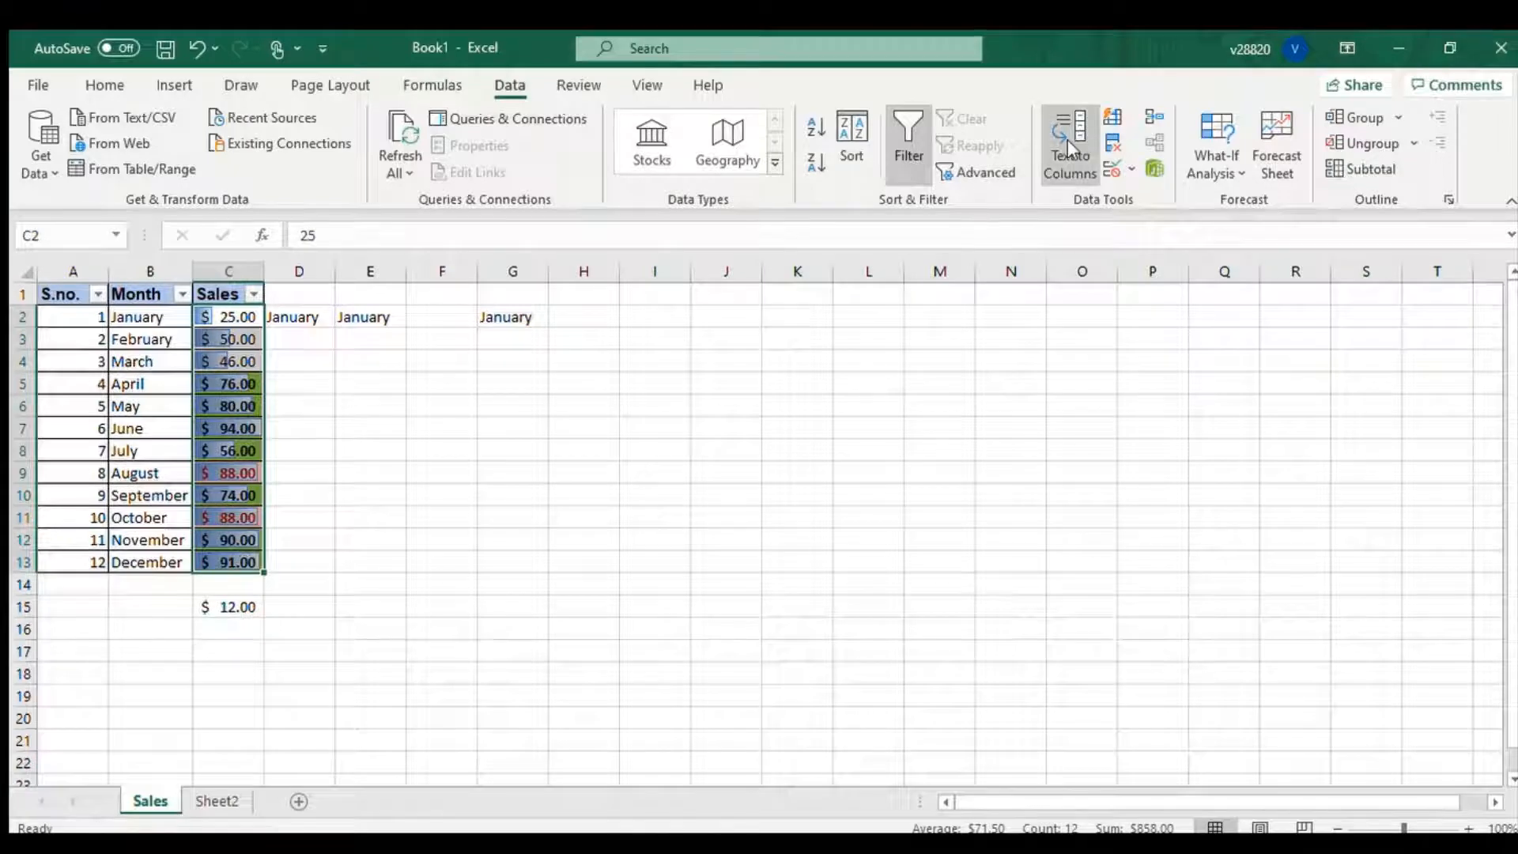
click(407, 83)
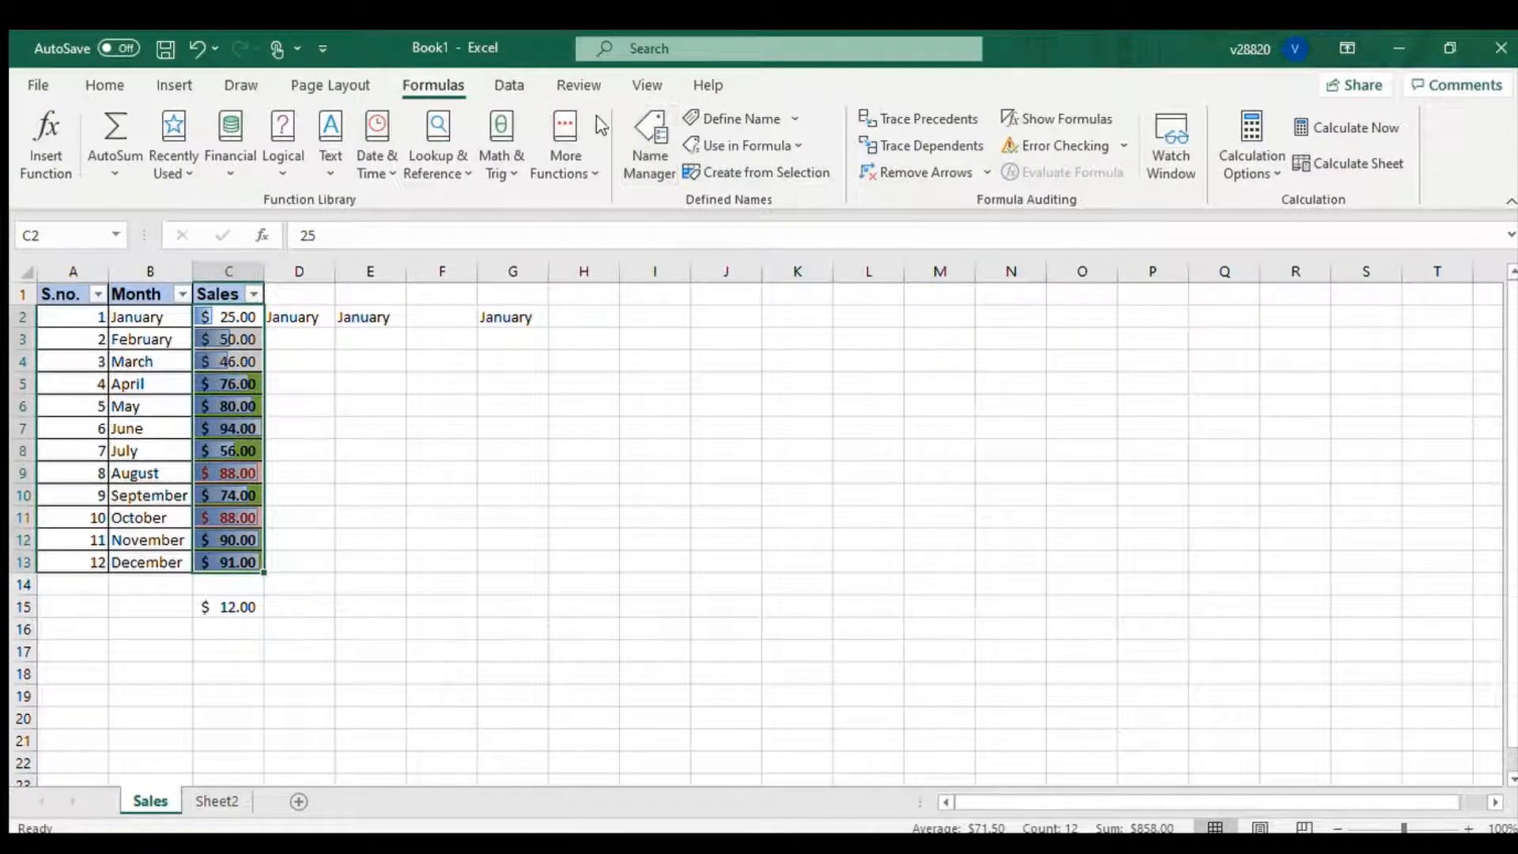
click(111, 85)
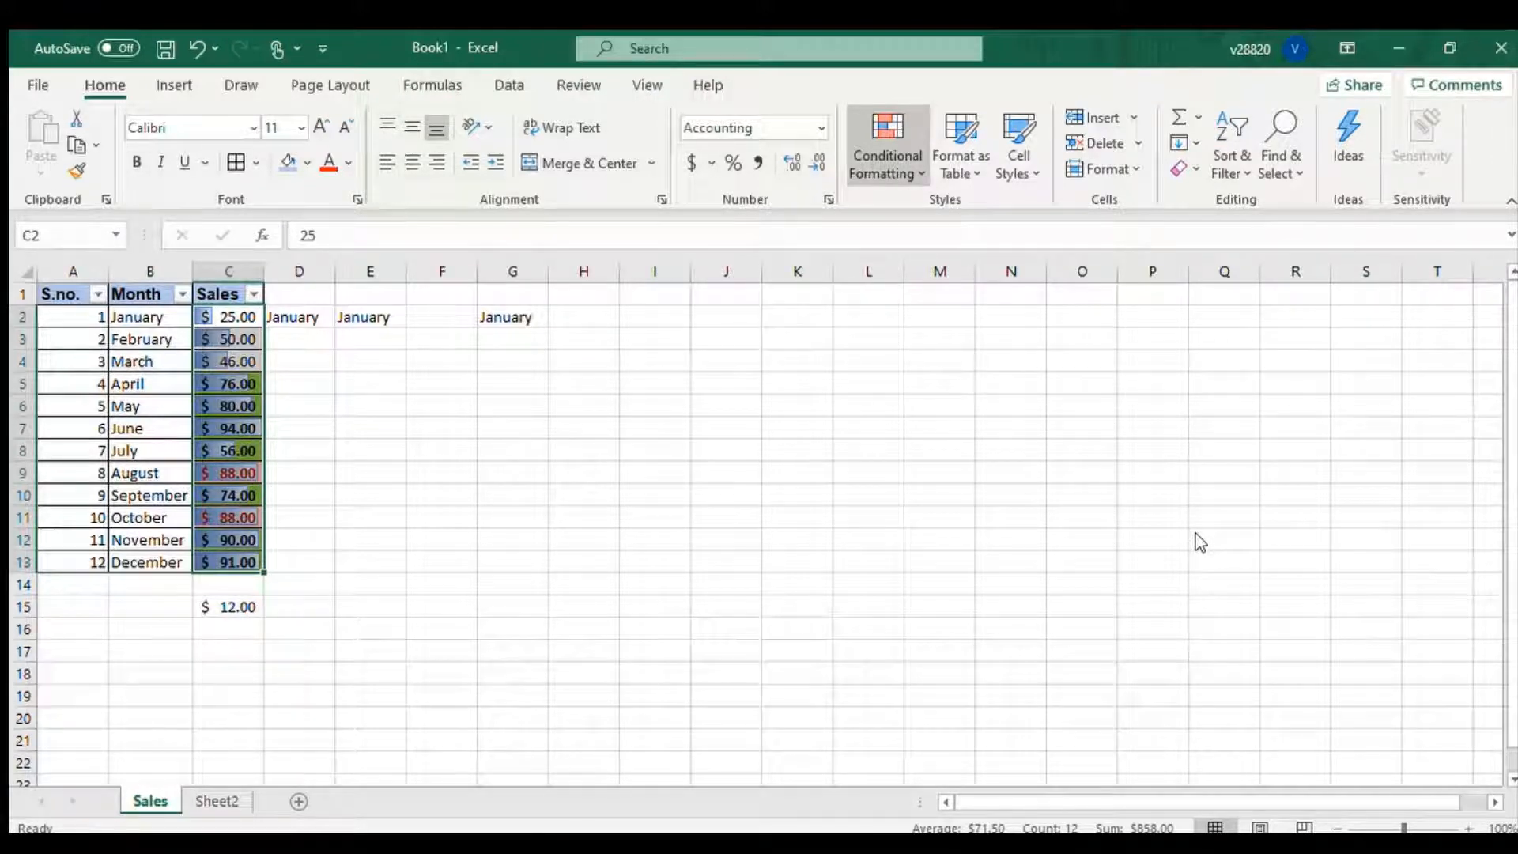
click(625, 497)
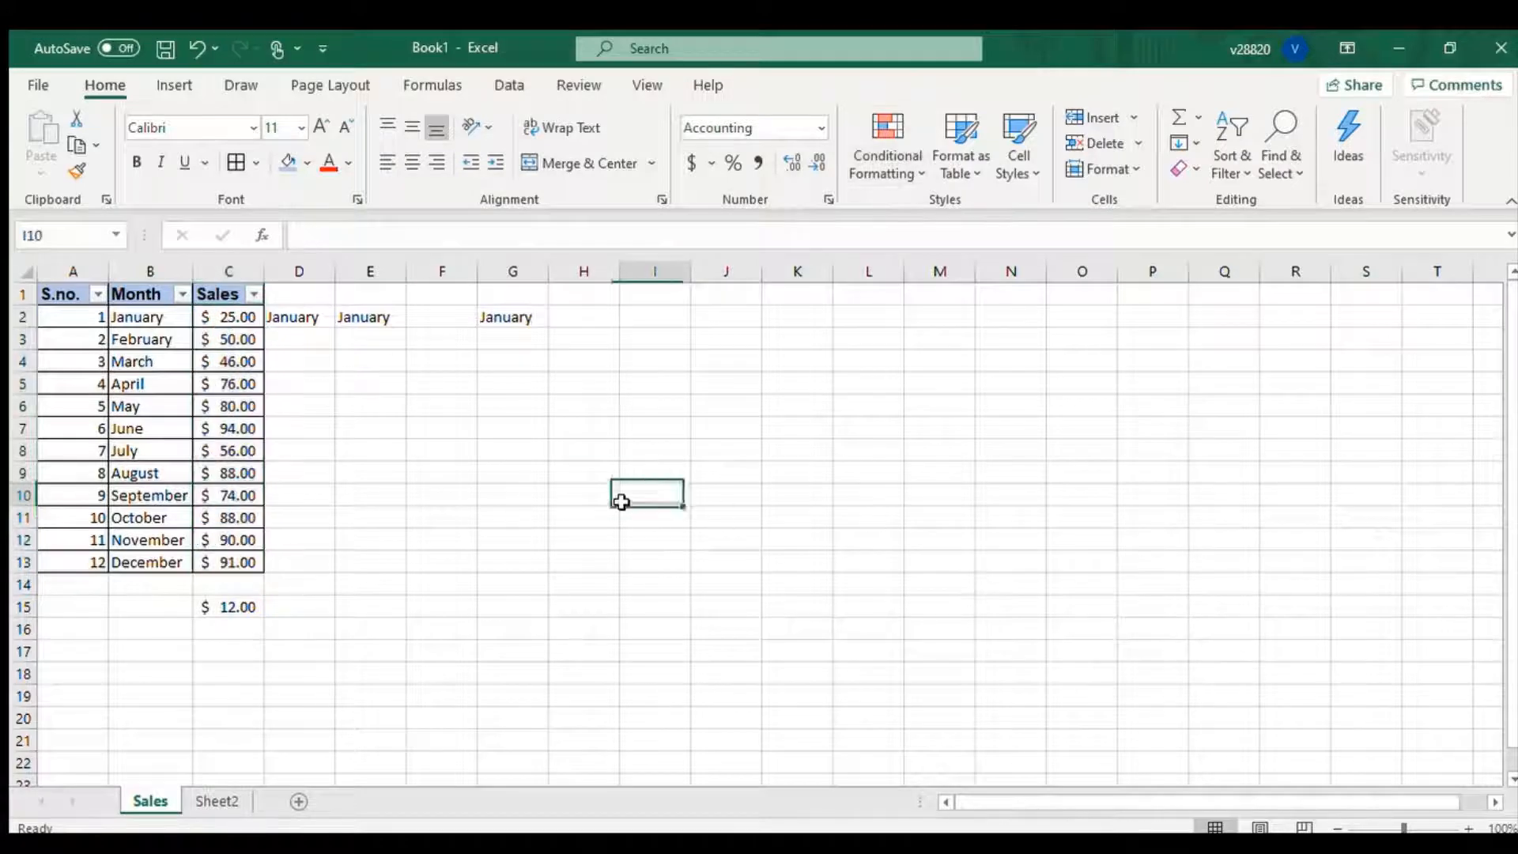
Step: Delete the contents of cell C15 and the leftover month entries in D2:G2
click(221, 608)
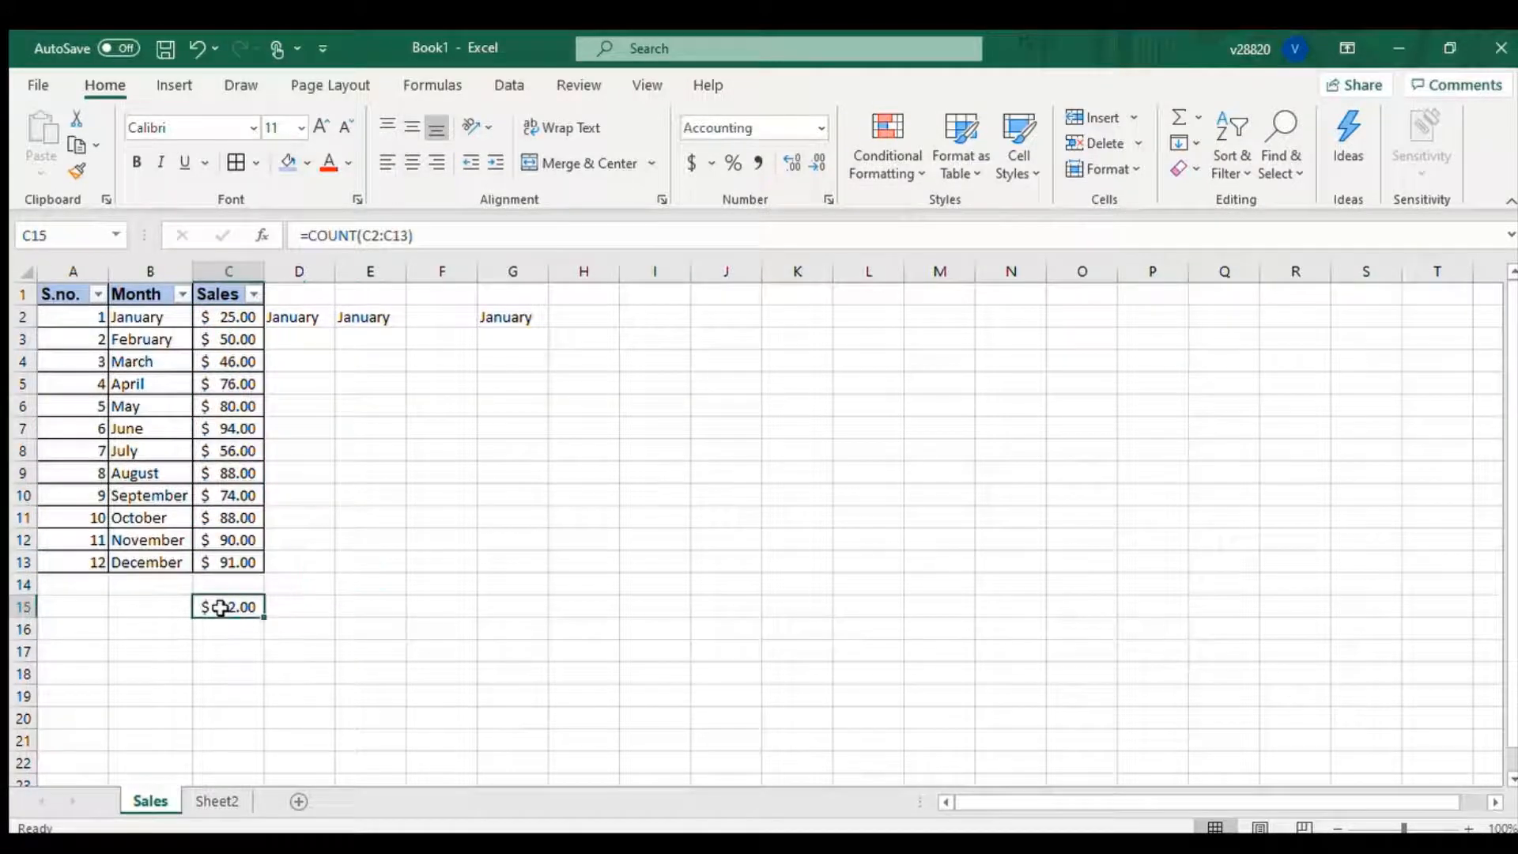
key(Delete)
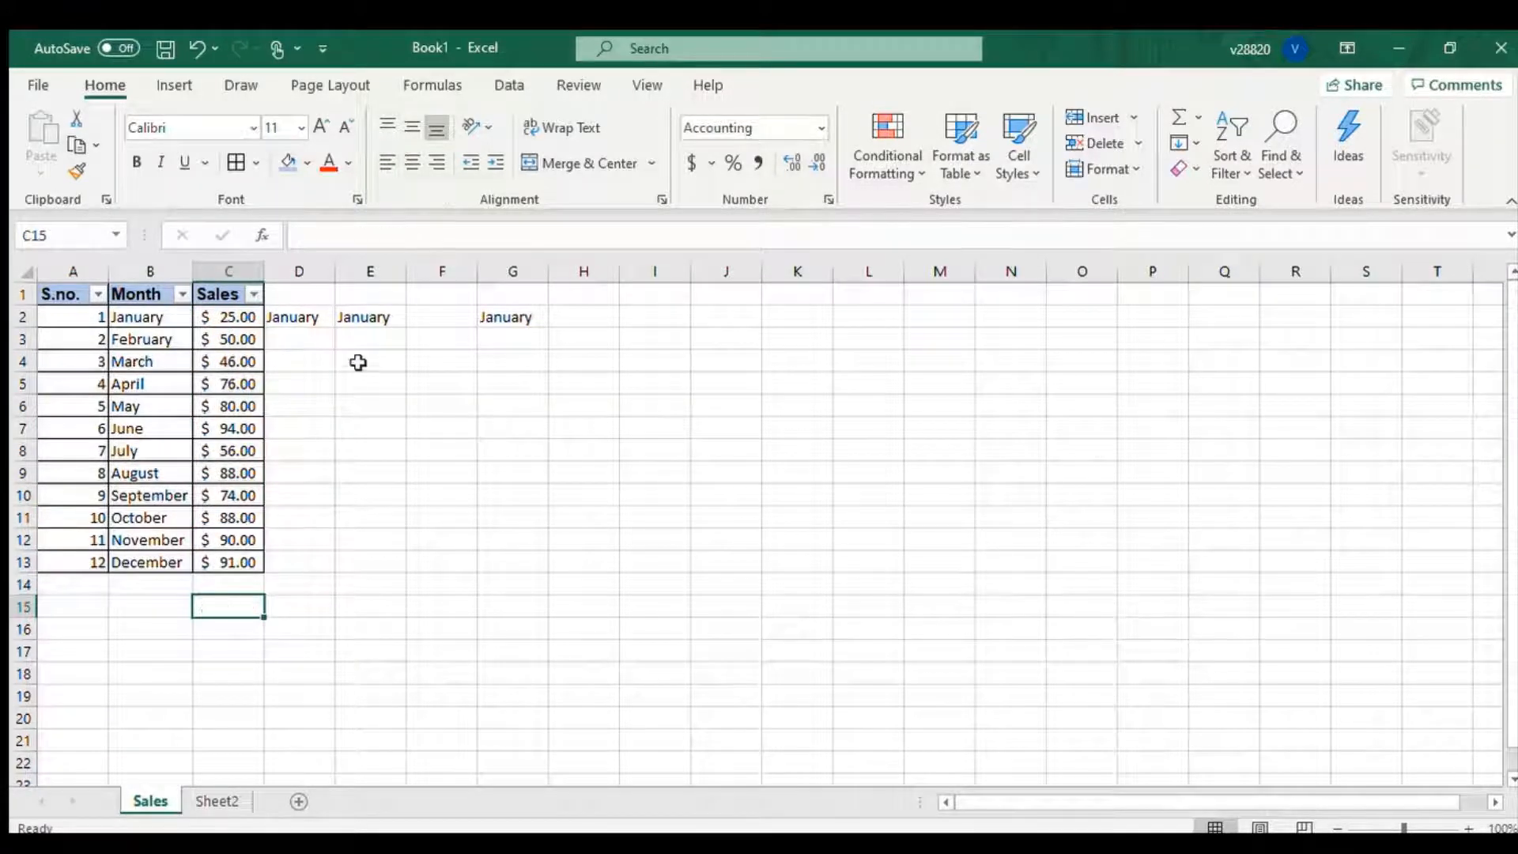
drag(318, 320, 501, 324)
key(Delete)
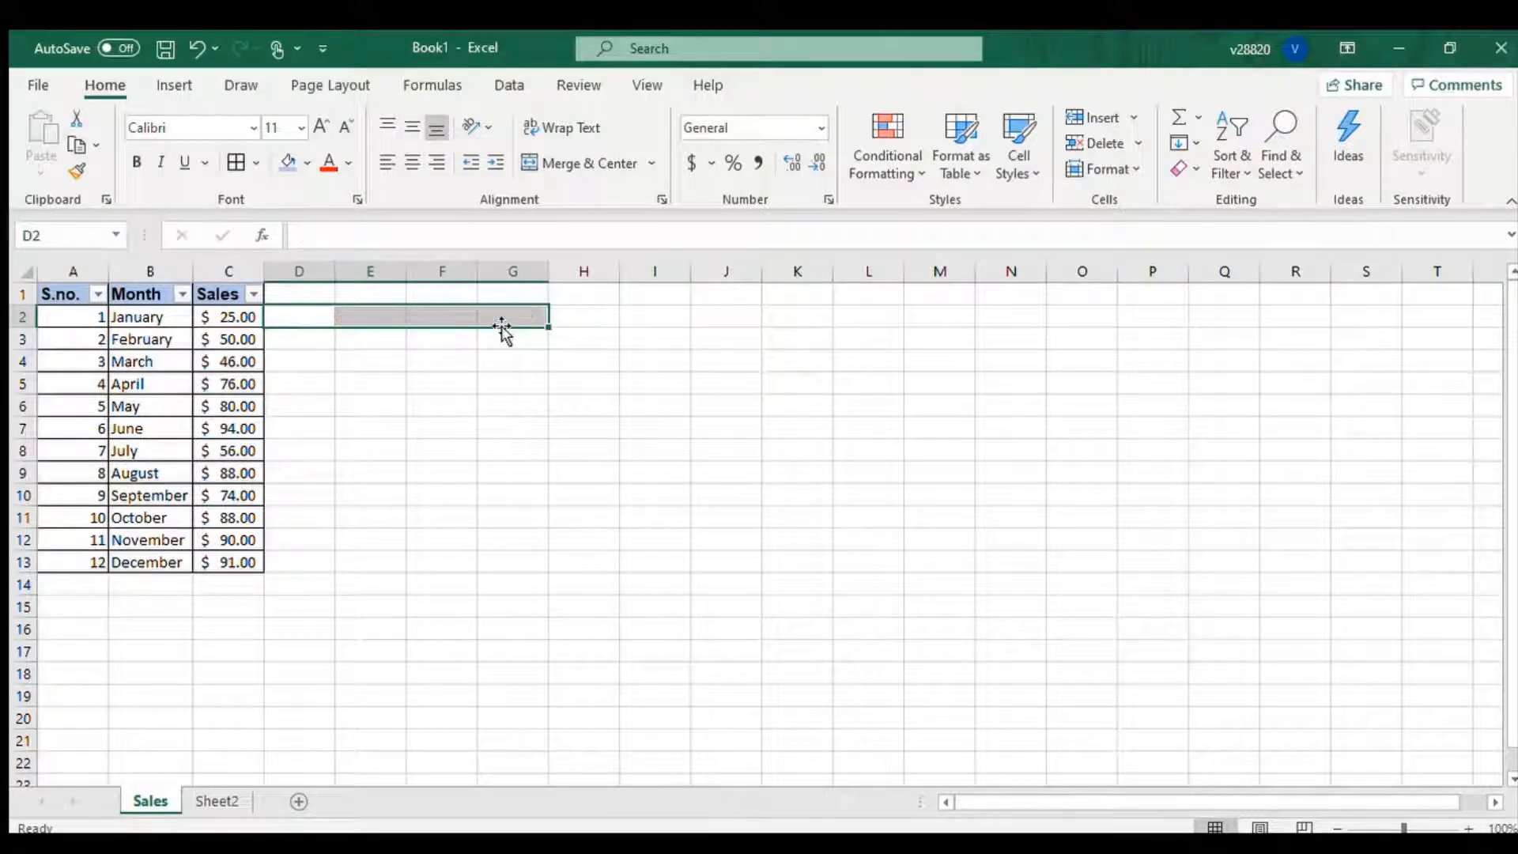
Step: Fill cell F2 with the same light blue as the table headers
click(467, 494)
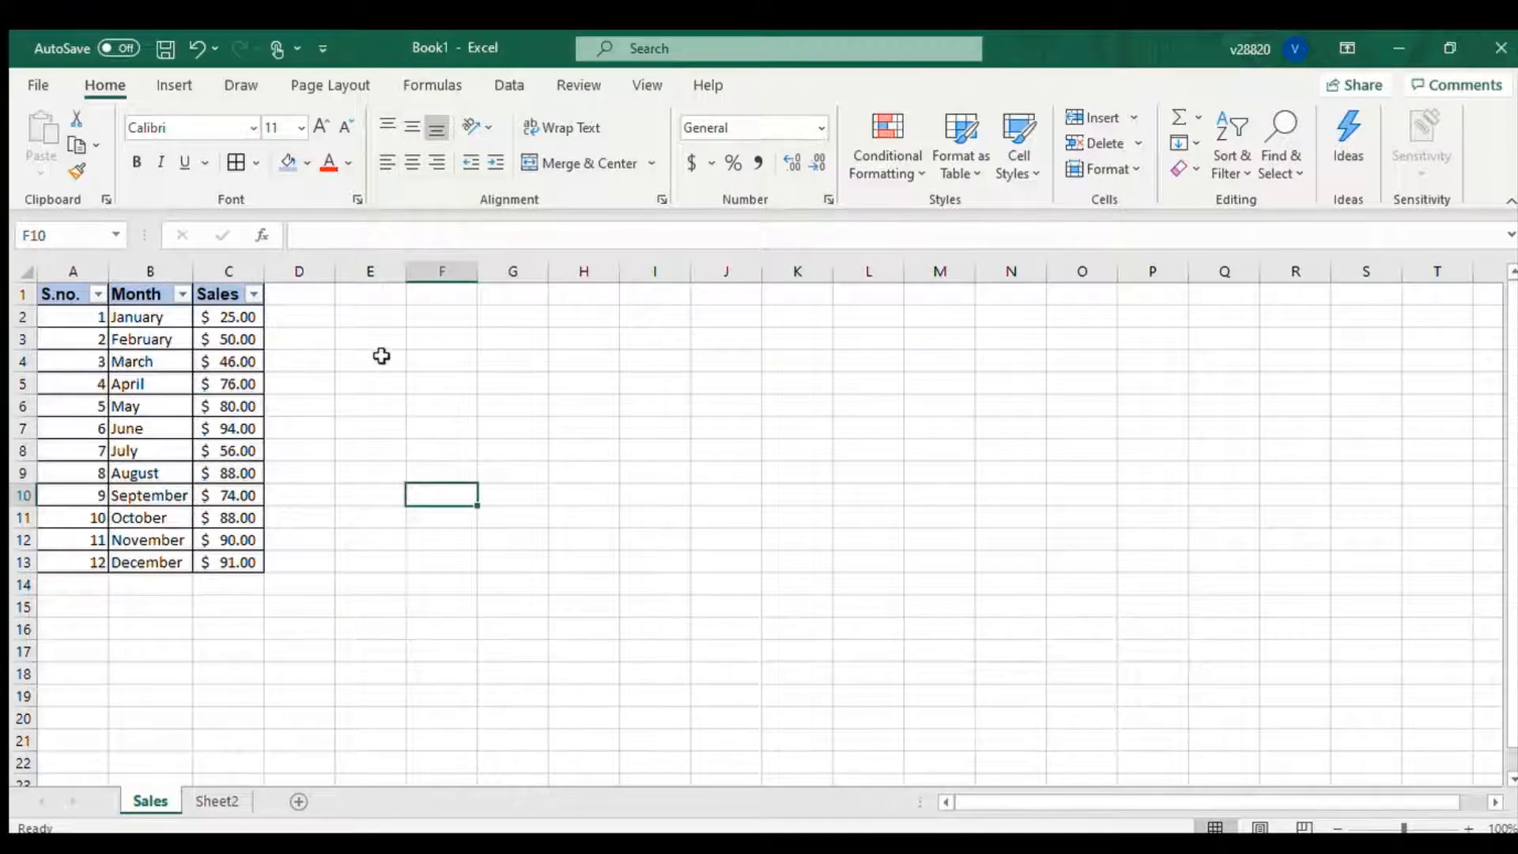
click(450, 317)
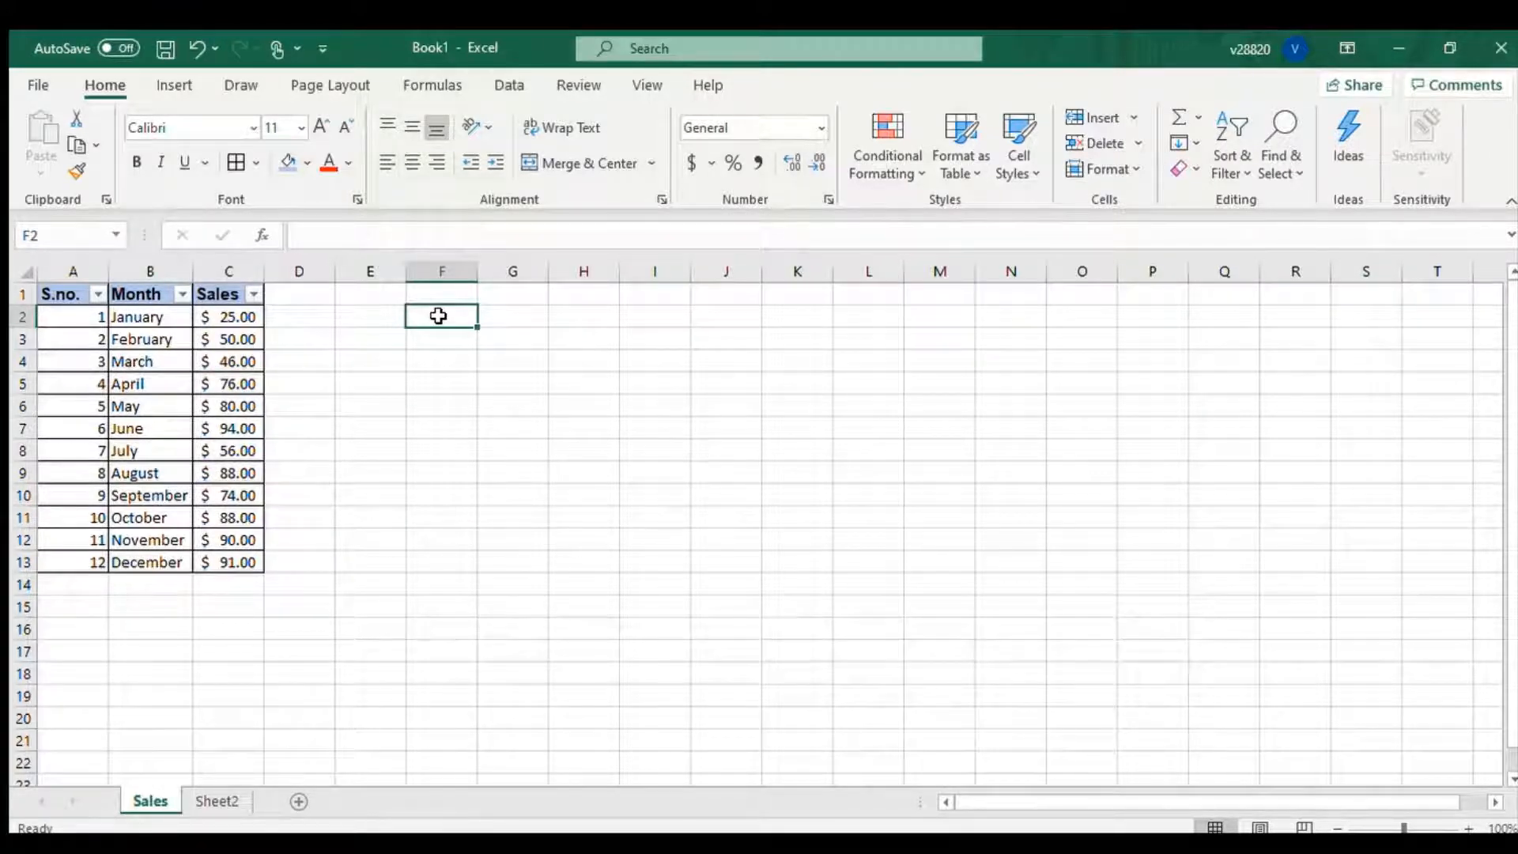
click(287, 166)
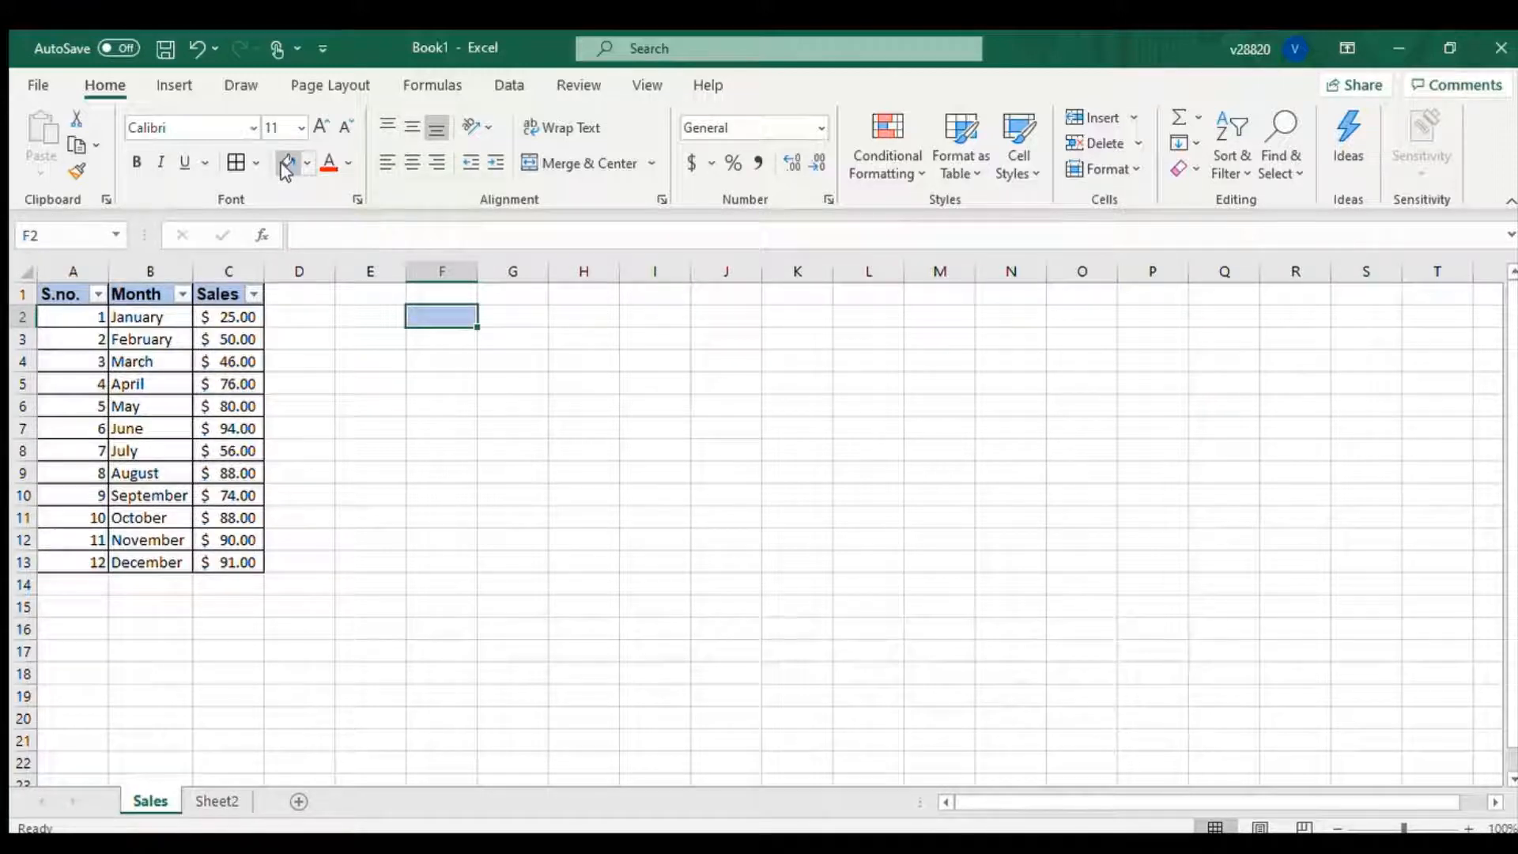
click(527, 317)
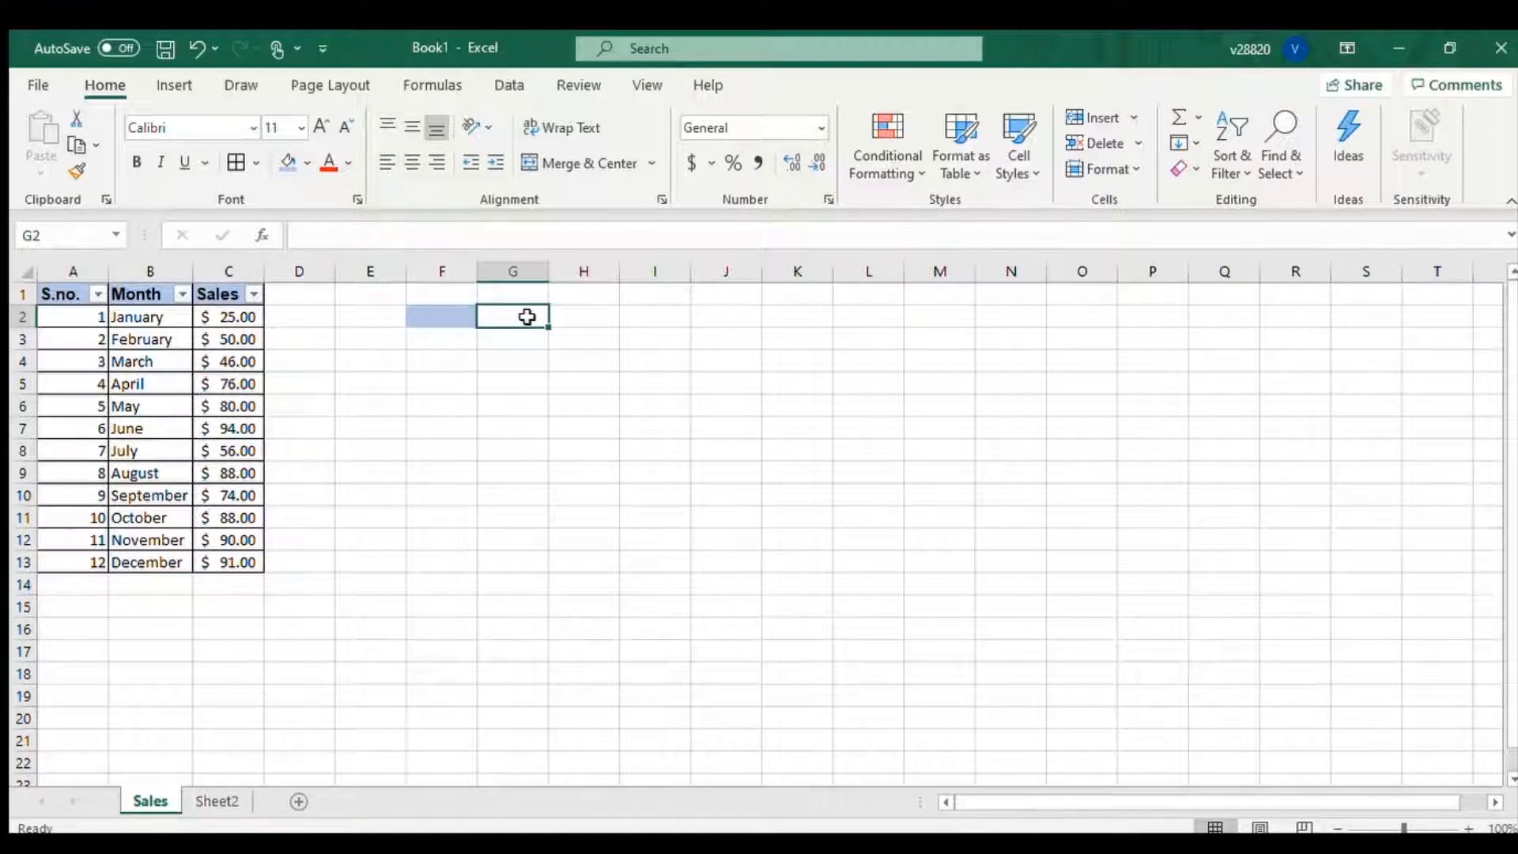
text(=)
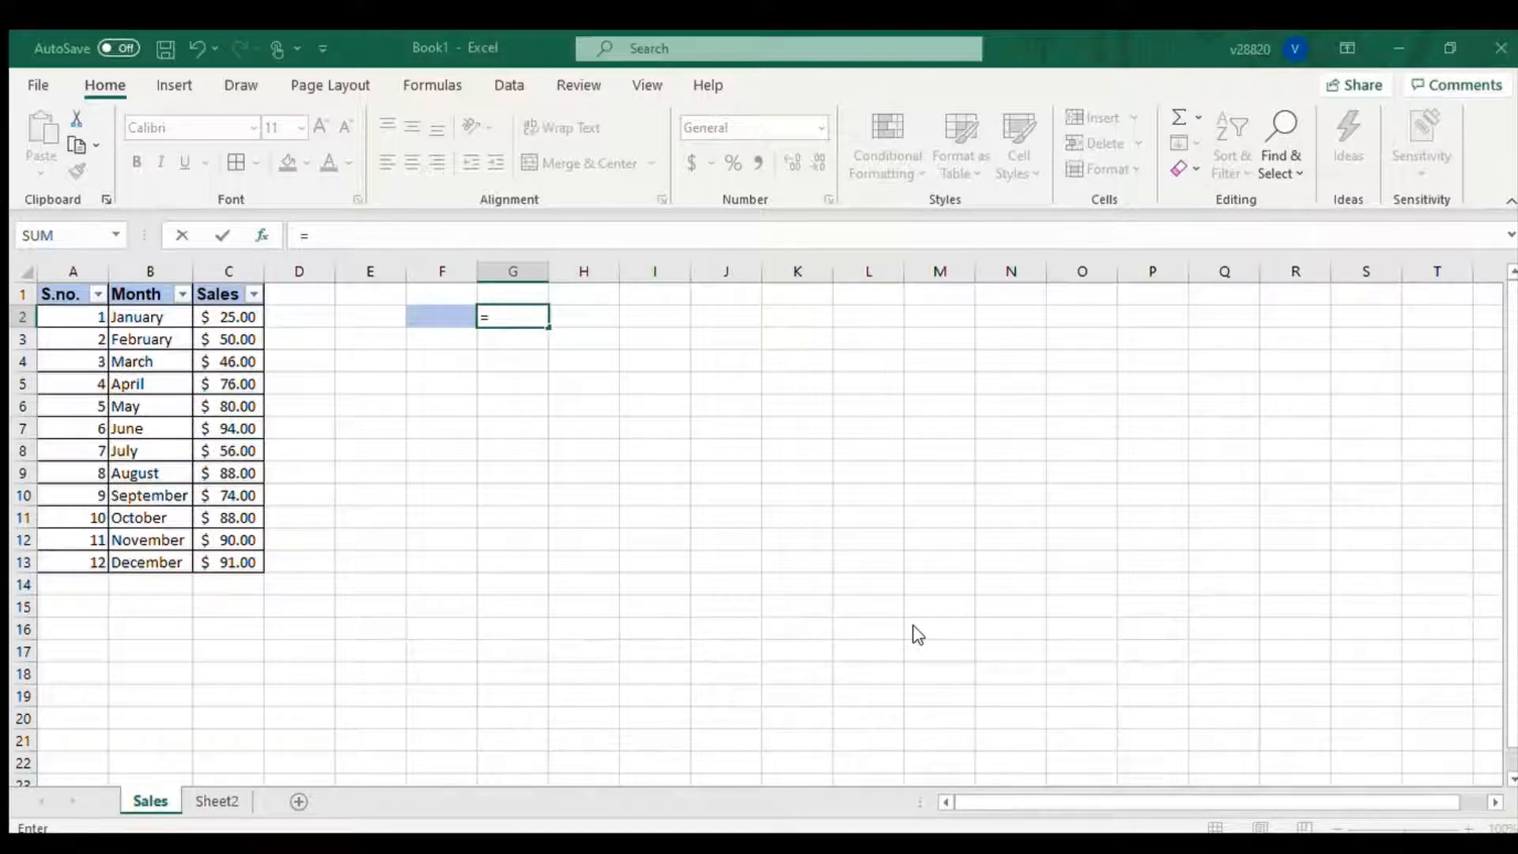
click(868, 749)
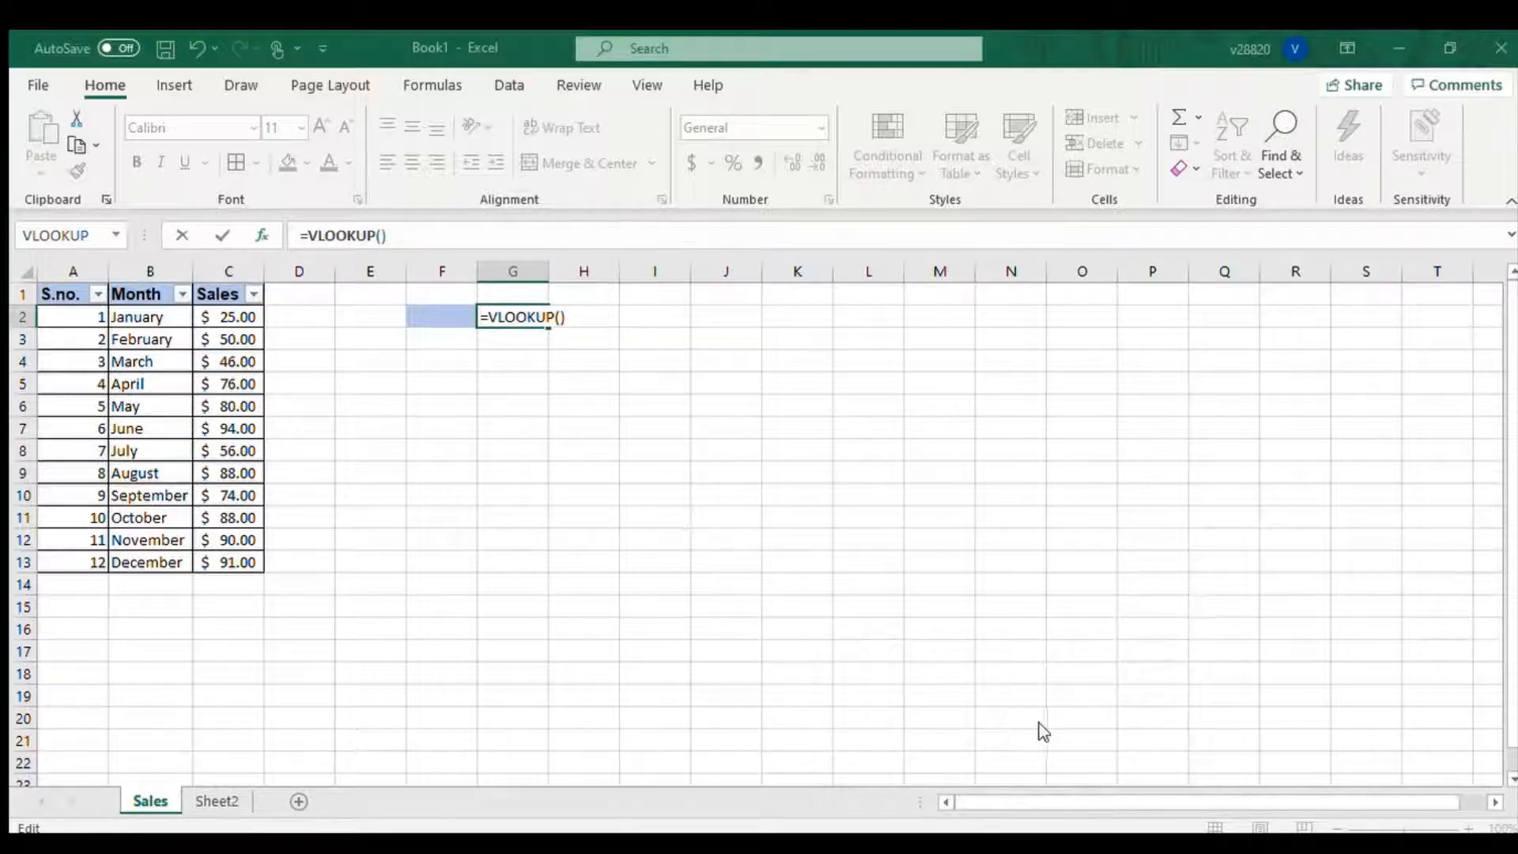
key(Escape)
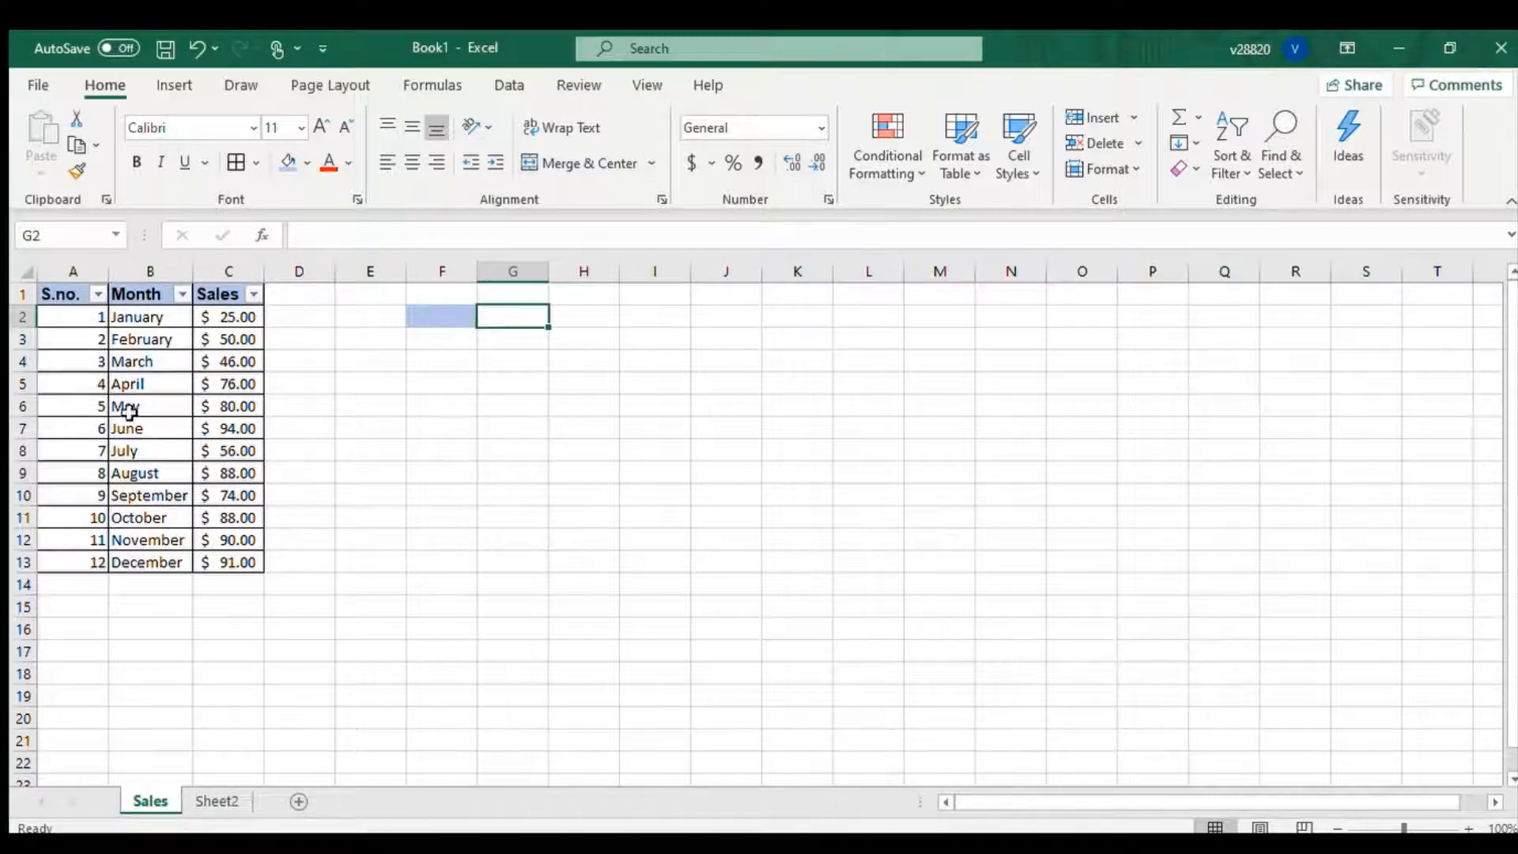
Step: Enter 6 in cell F2 as a serial-number lookup value and compare it with the table's S.no. column and headers
click(432, 317)
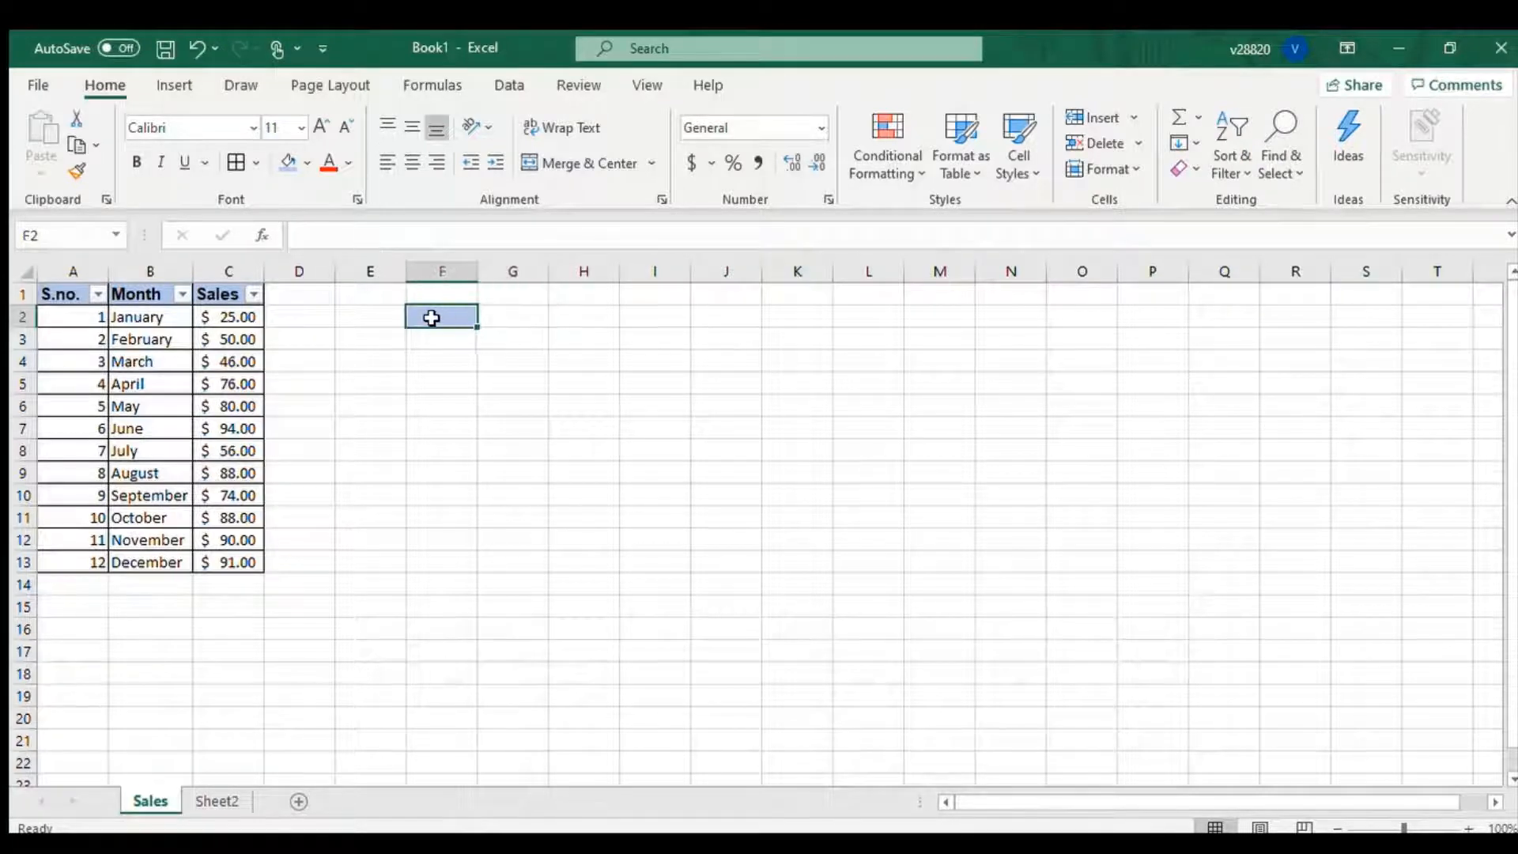
text(6)
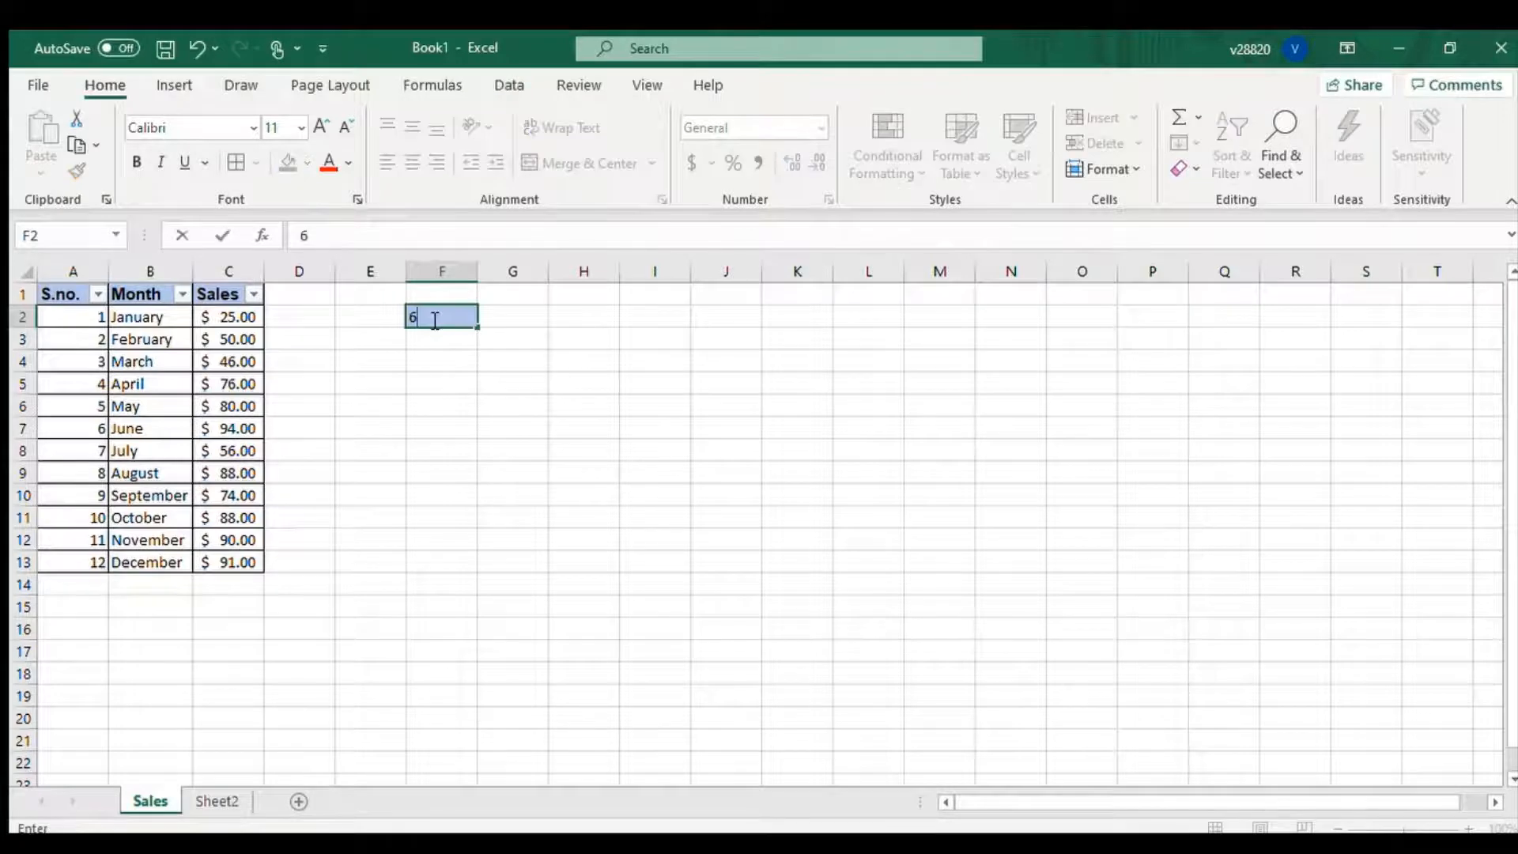
ctrl+click(454, 447)
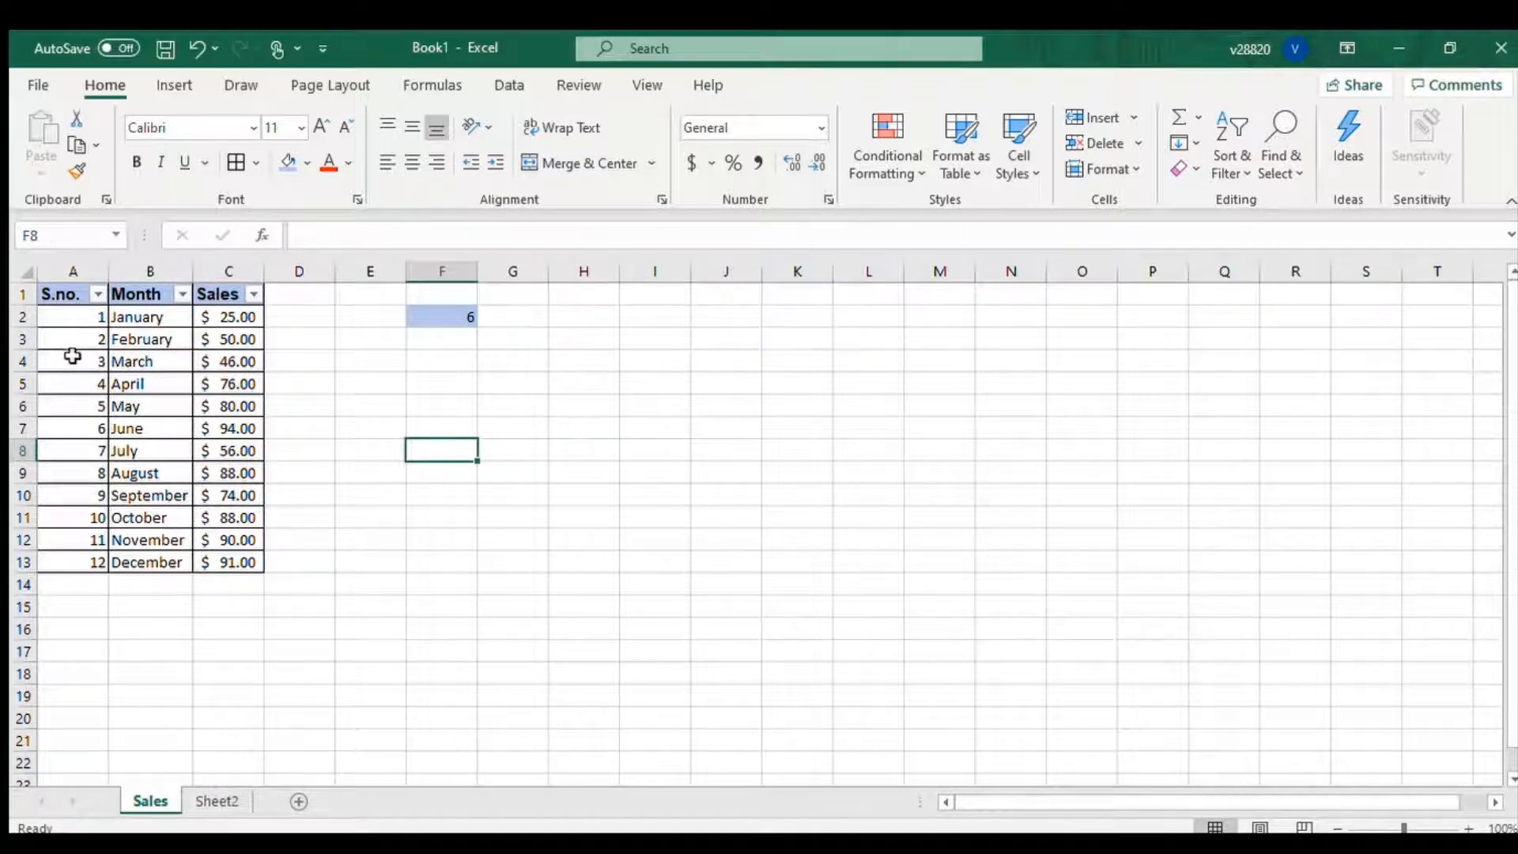
click(75, 425)
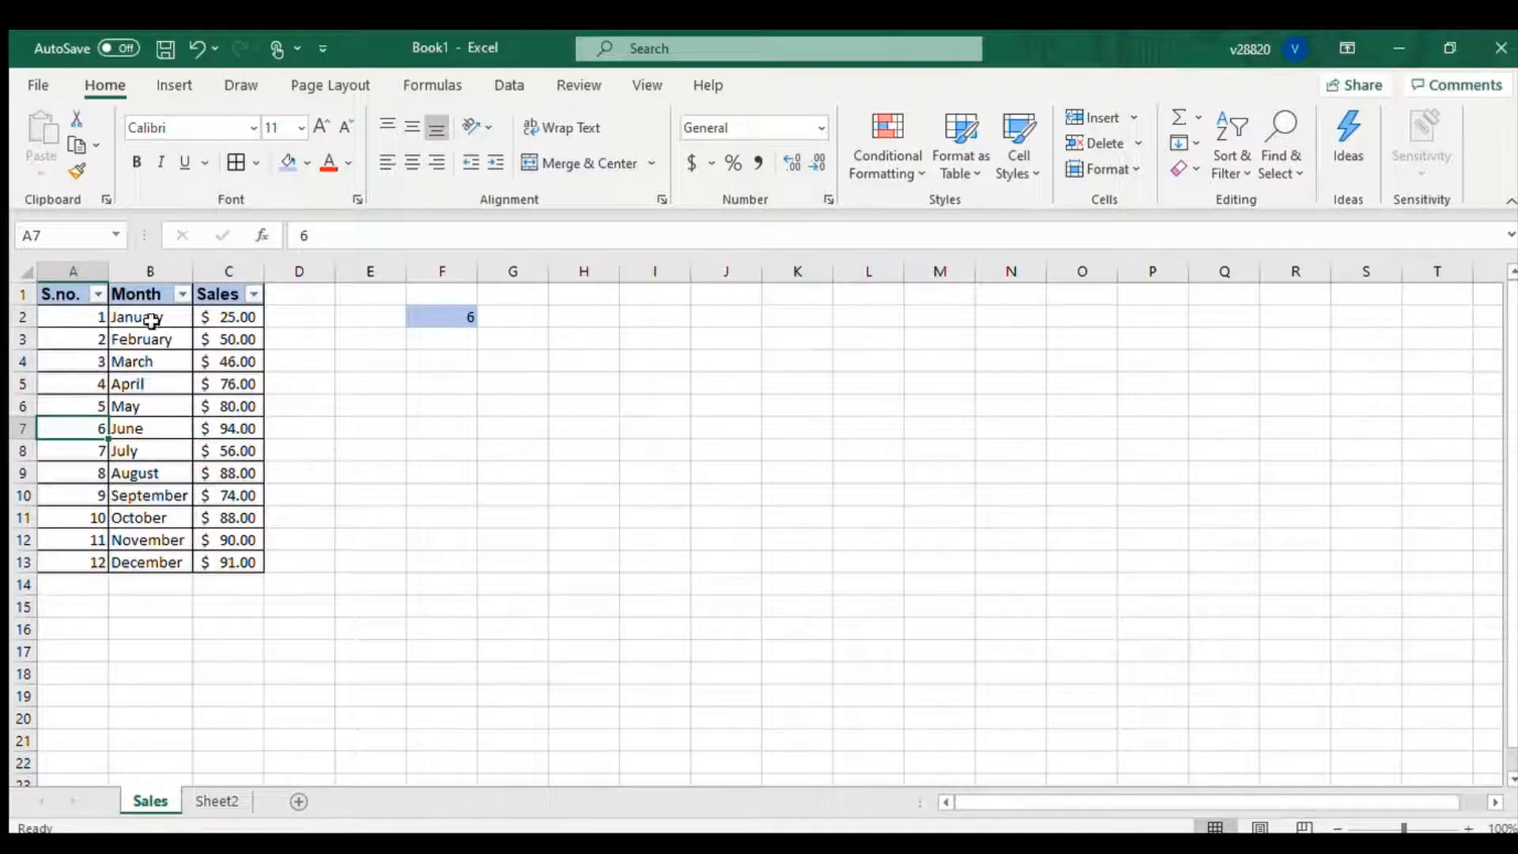
drag(148, 286, 216, 289)
Step: Enter May in cell F2 as the lookup month
click(465, 320)
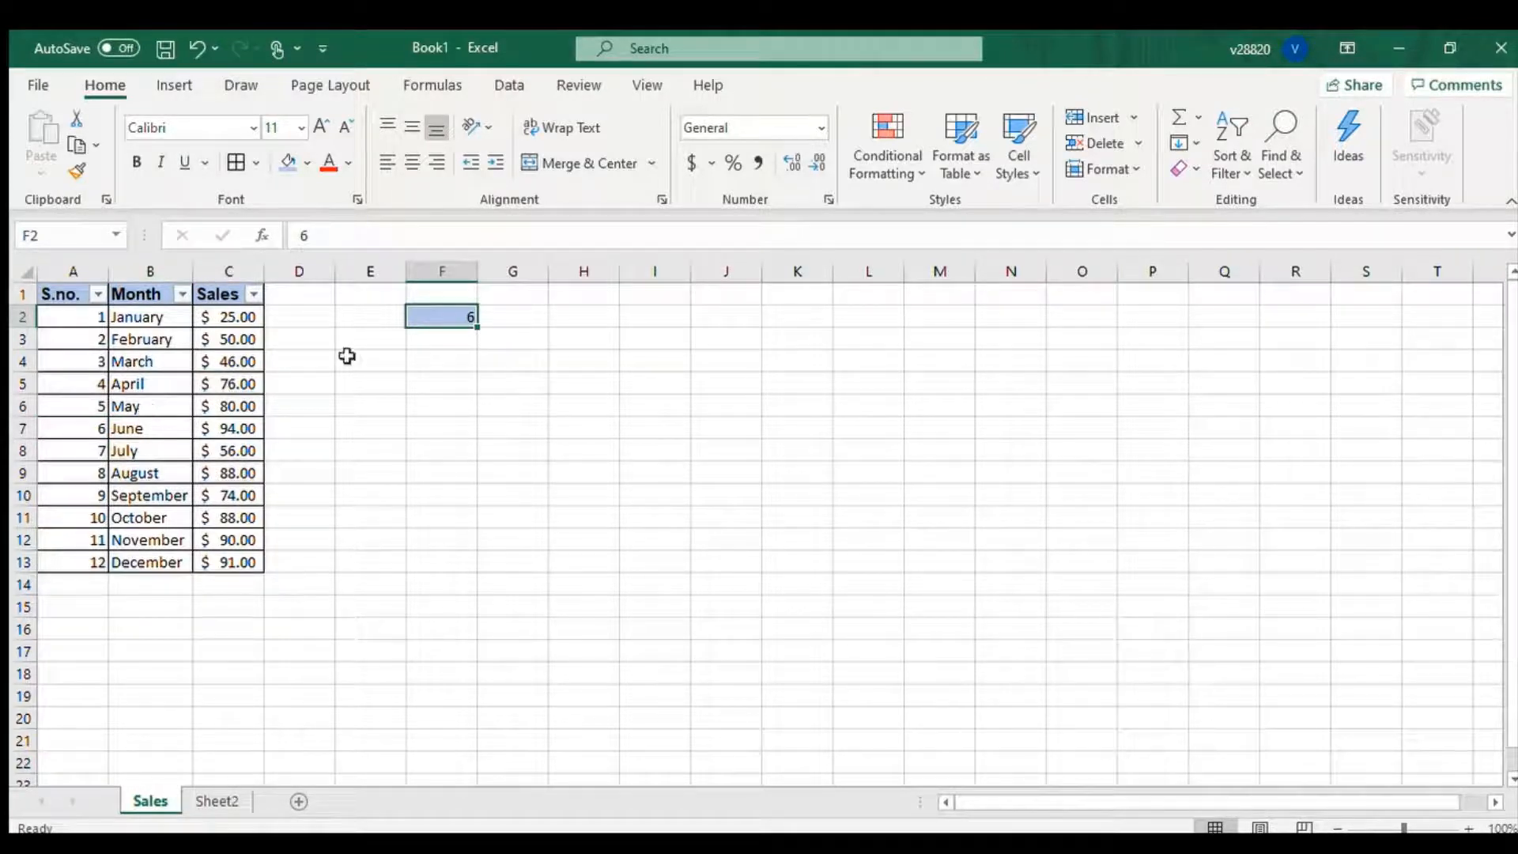
text(May)
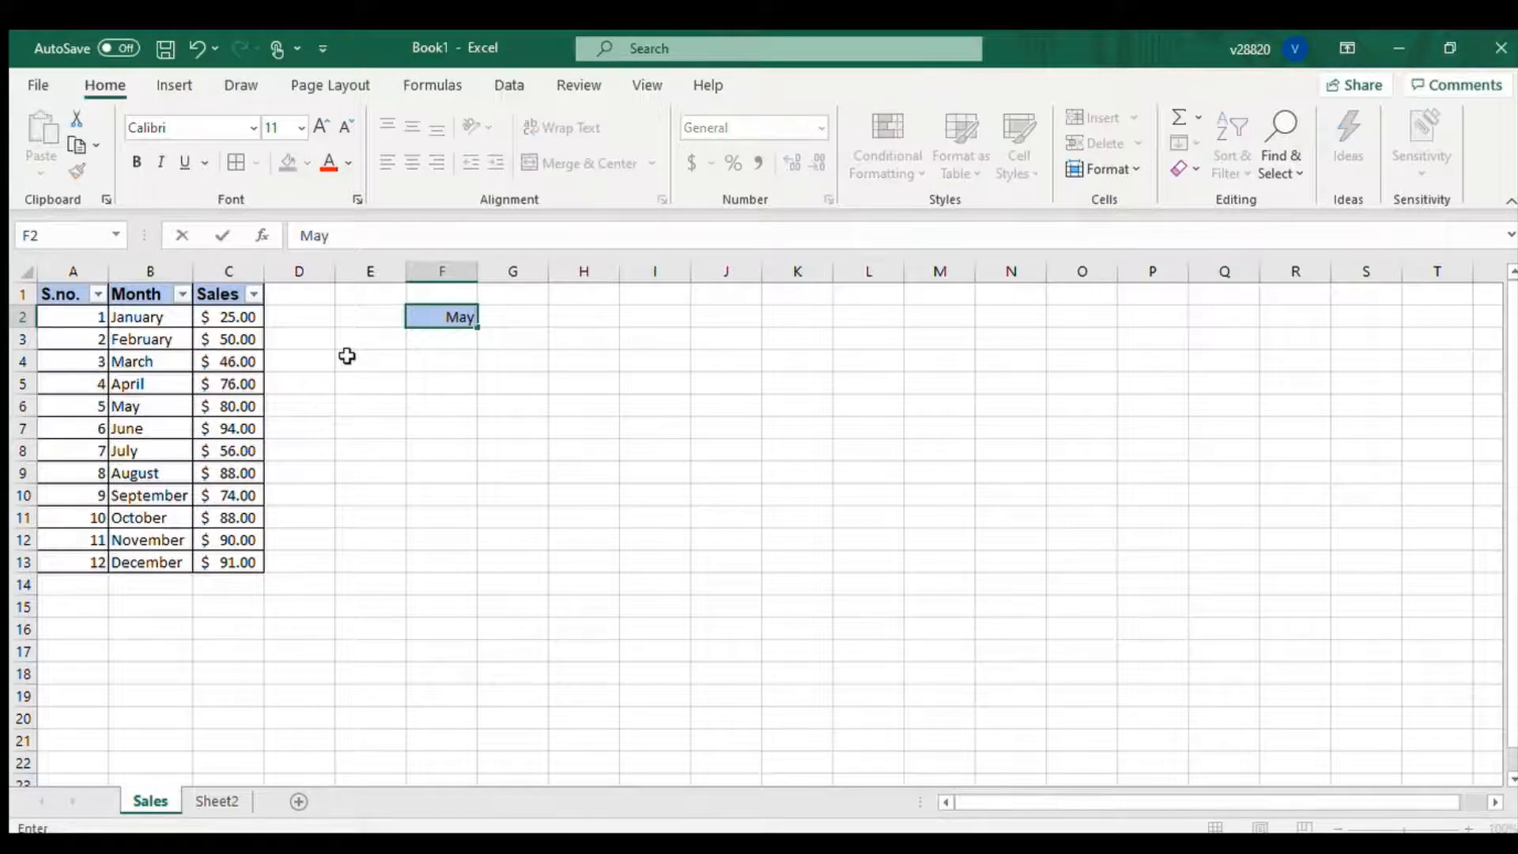
click(402, 446)
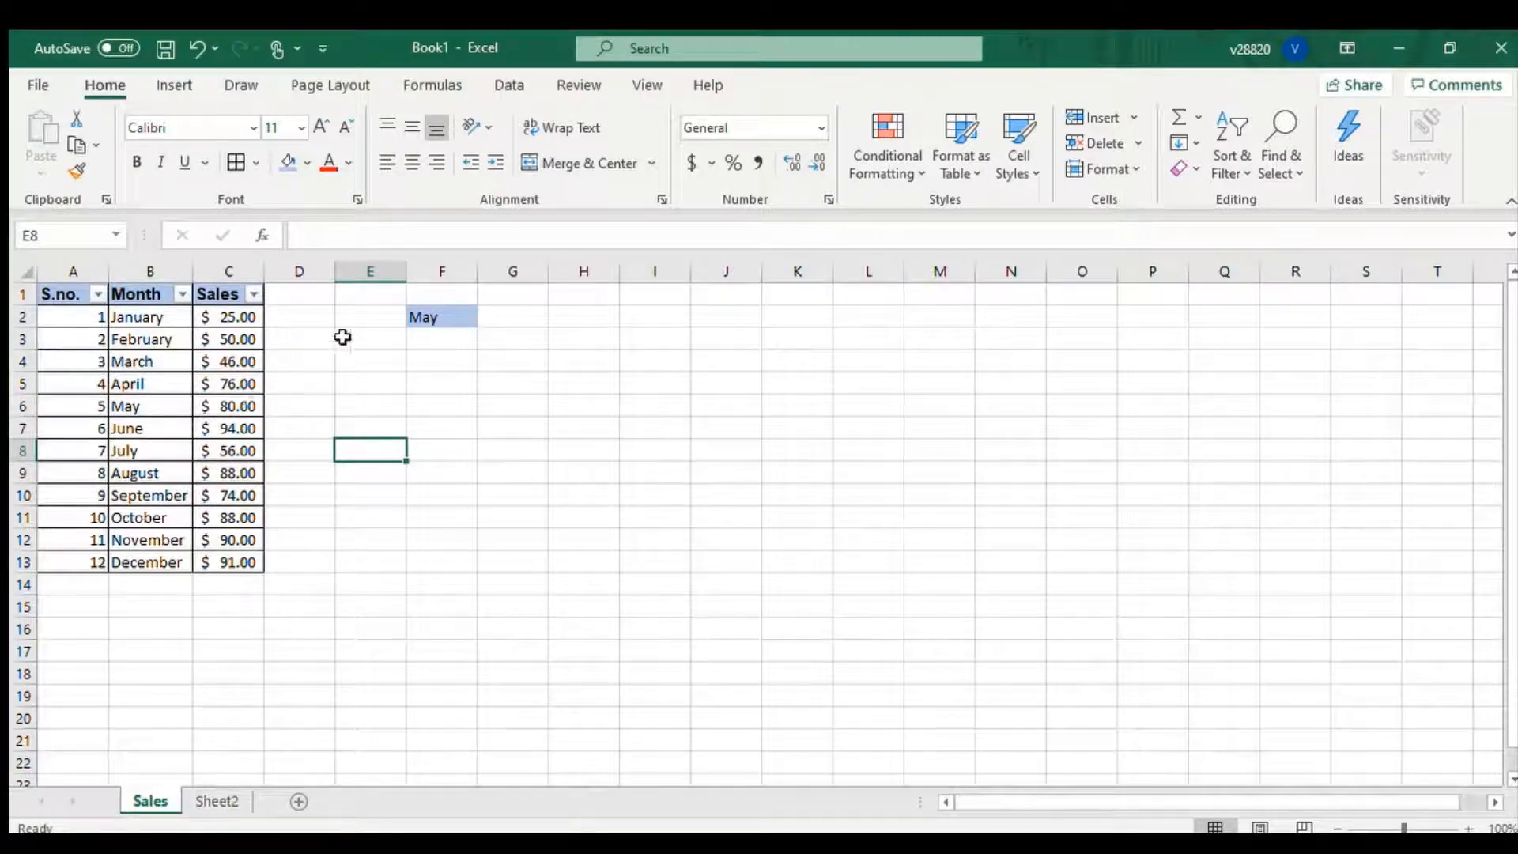
Step: Begin a VLOOKUP formula in cell G2, beside the lookup month
click(532, 311)
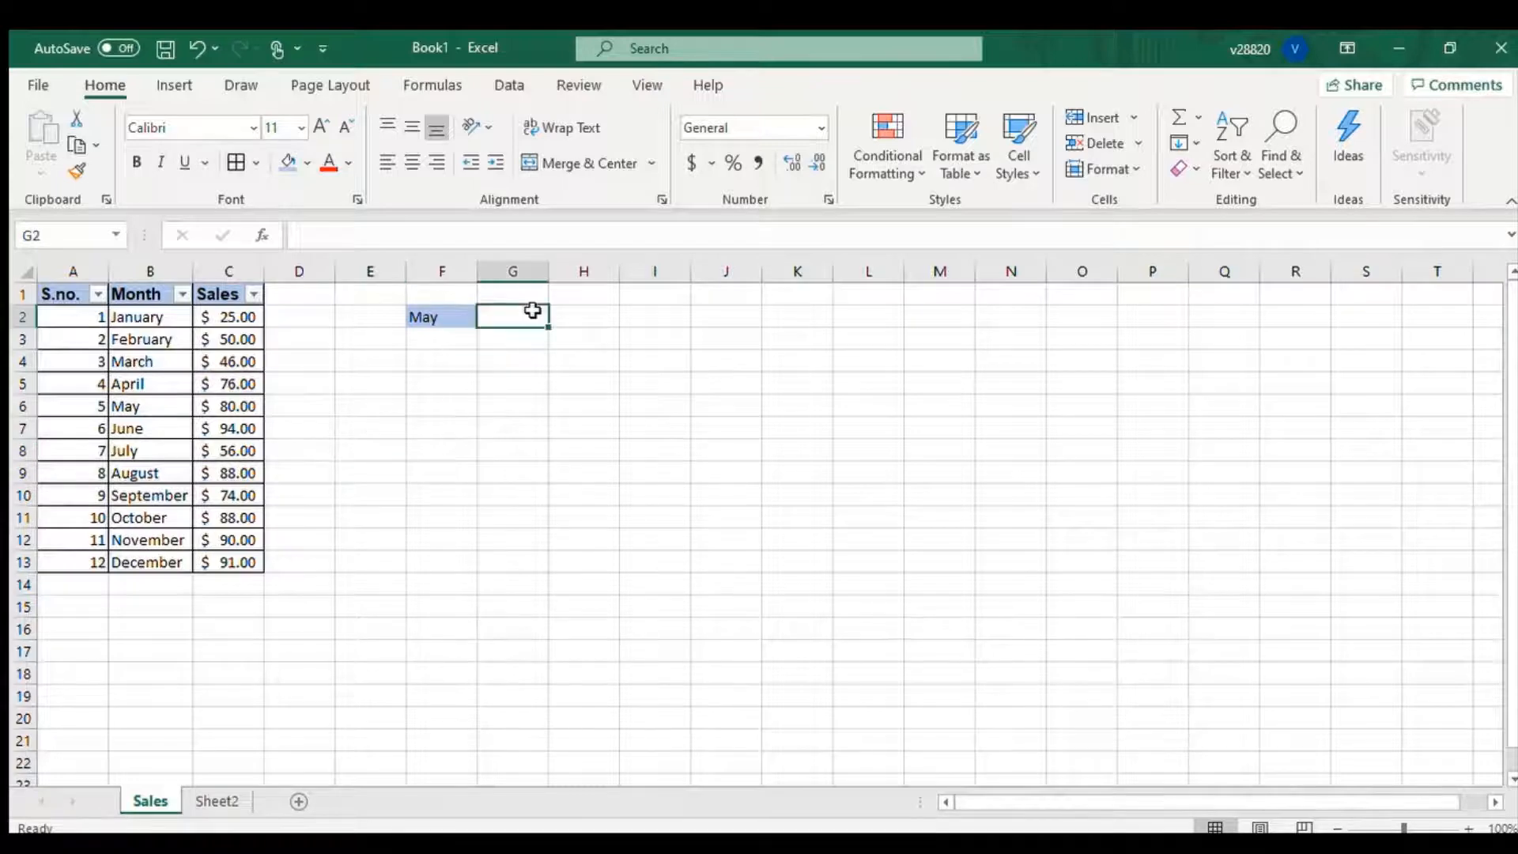
text(=)
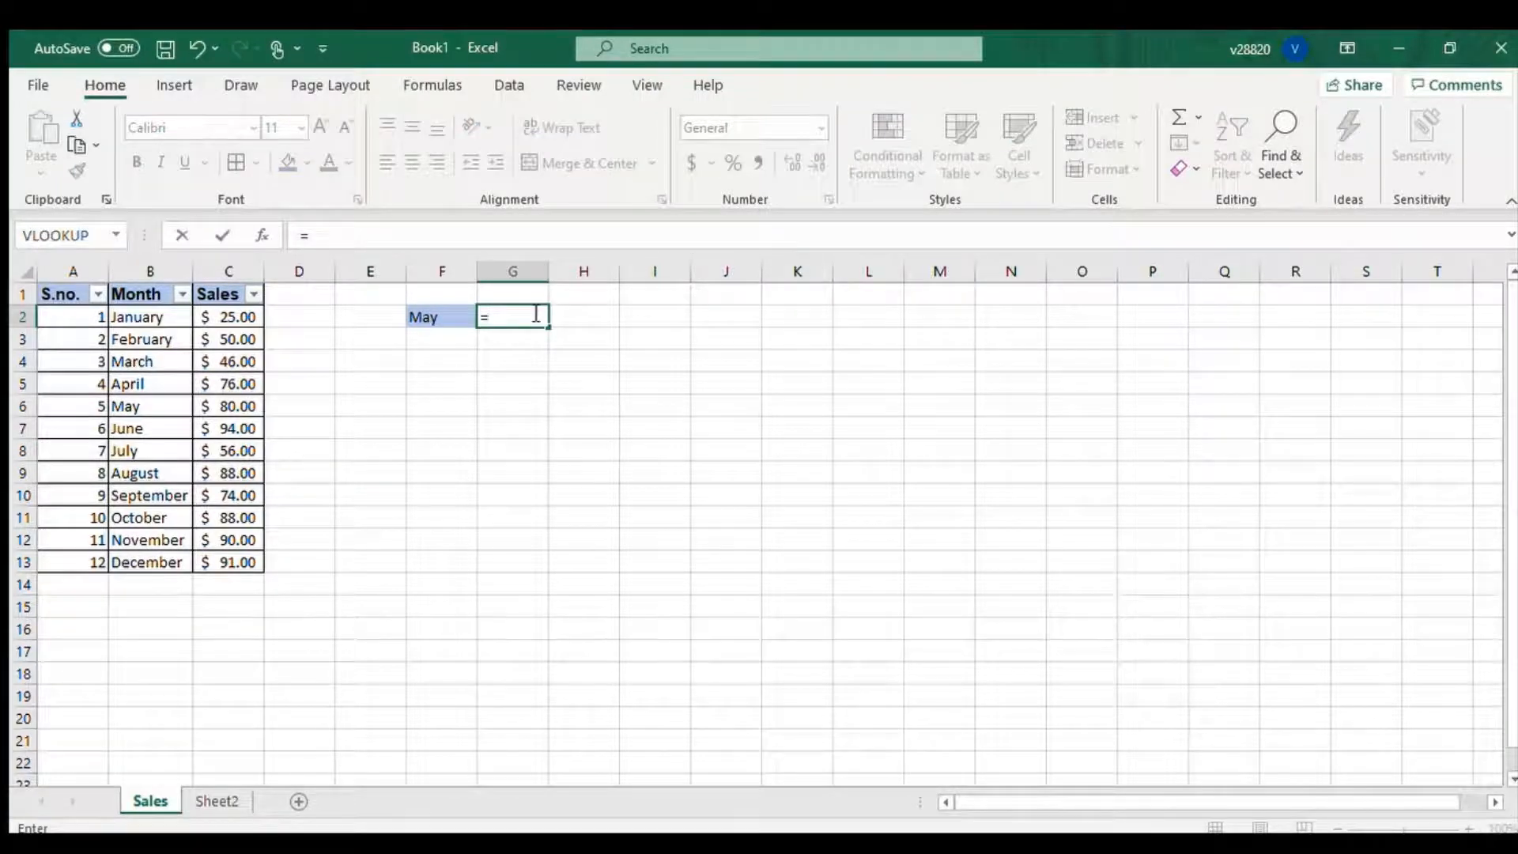
text(vlookup()
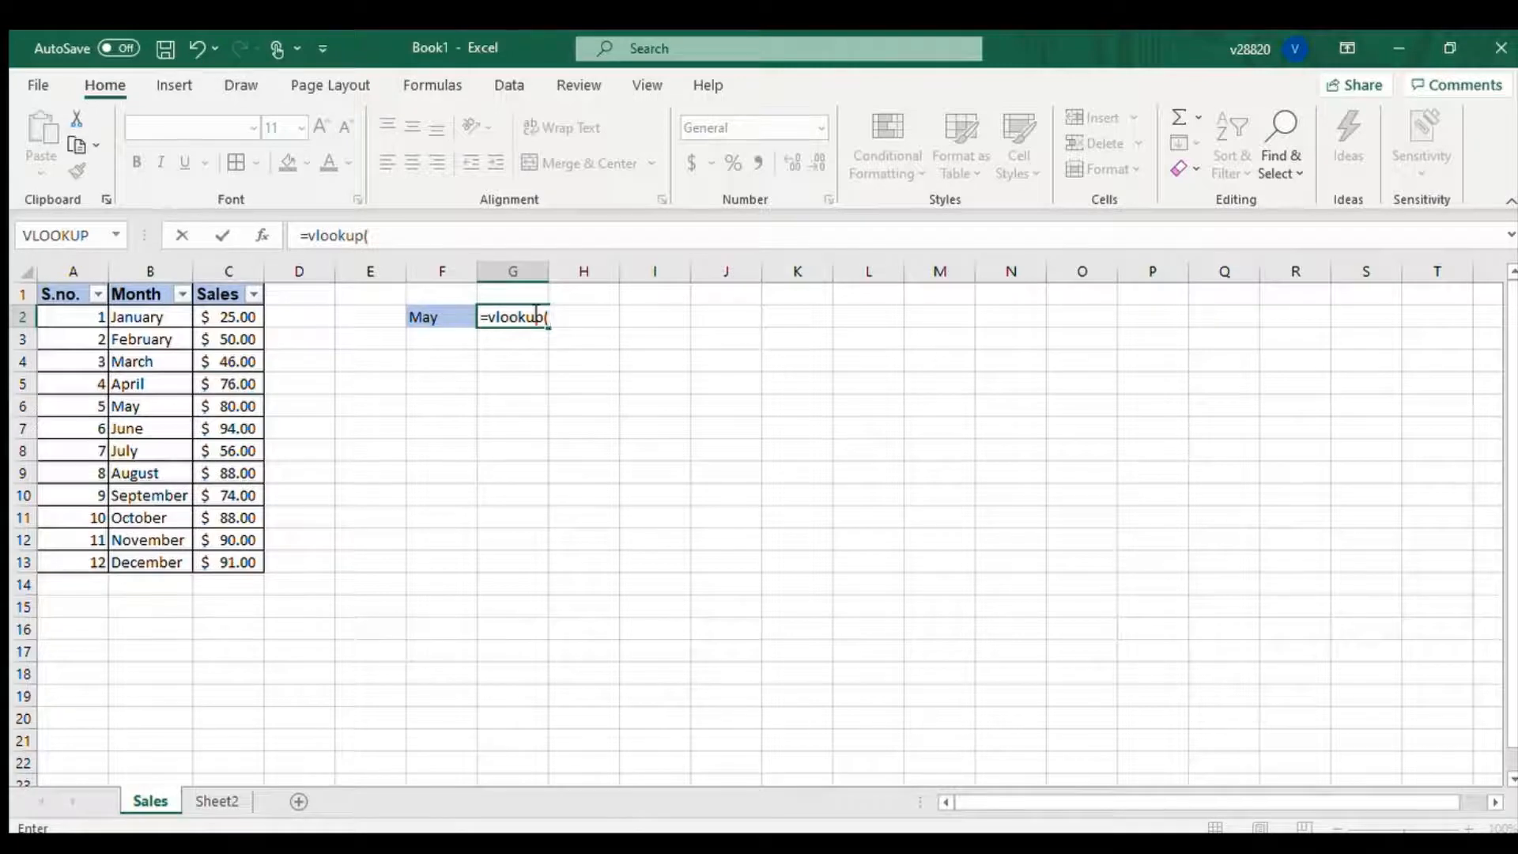
click(442, 317)
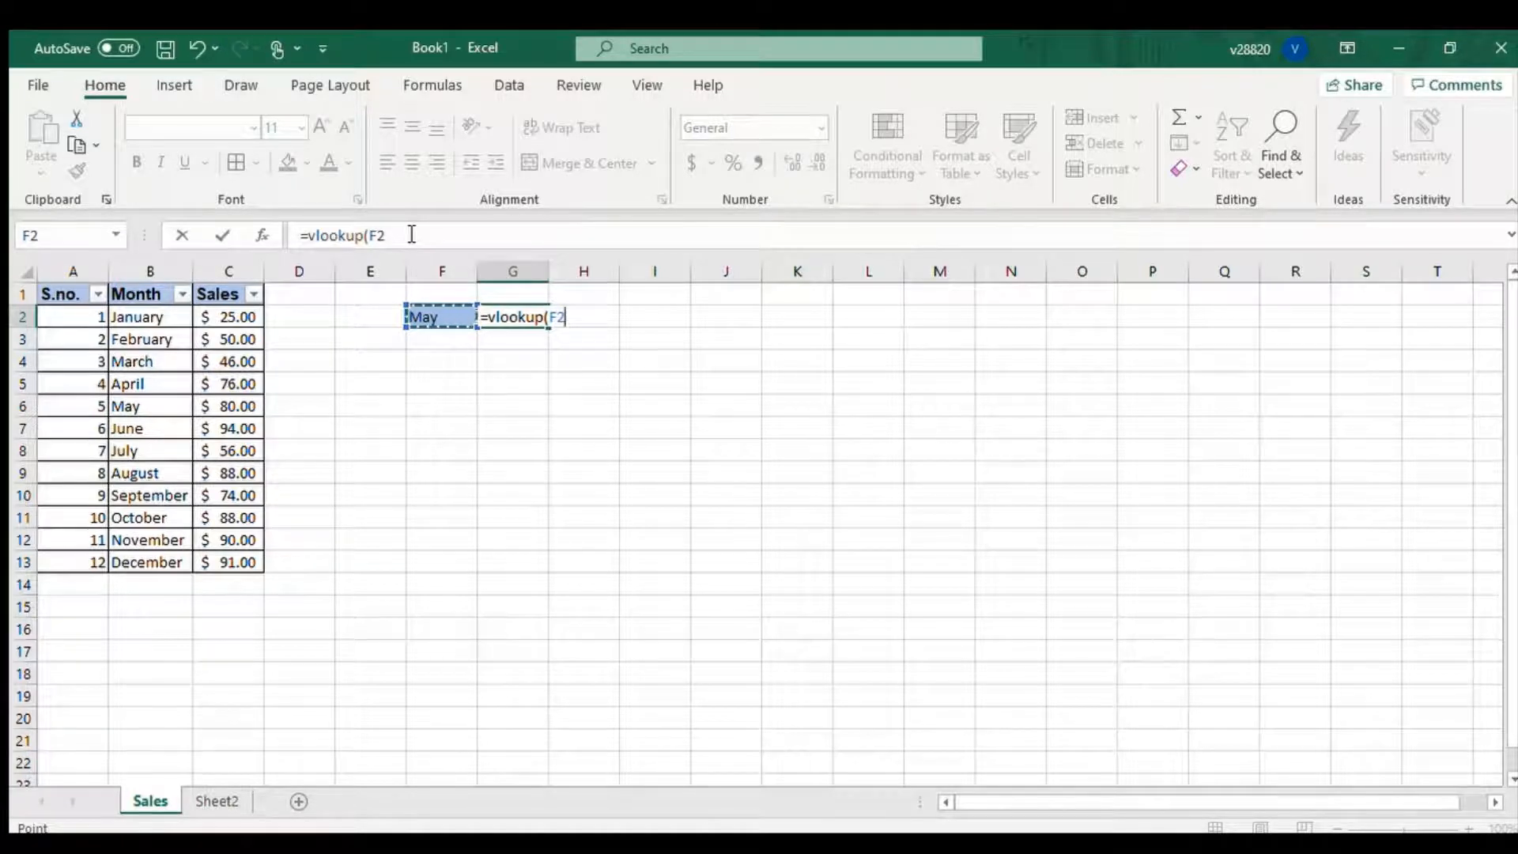
key(BackSpace)
key(BackSpace)
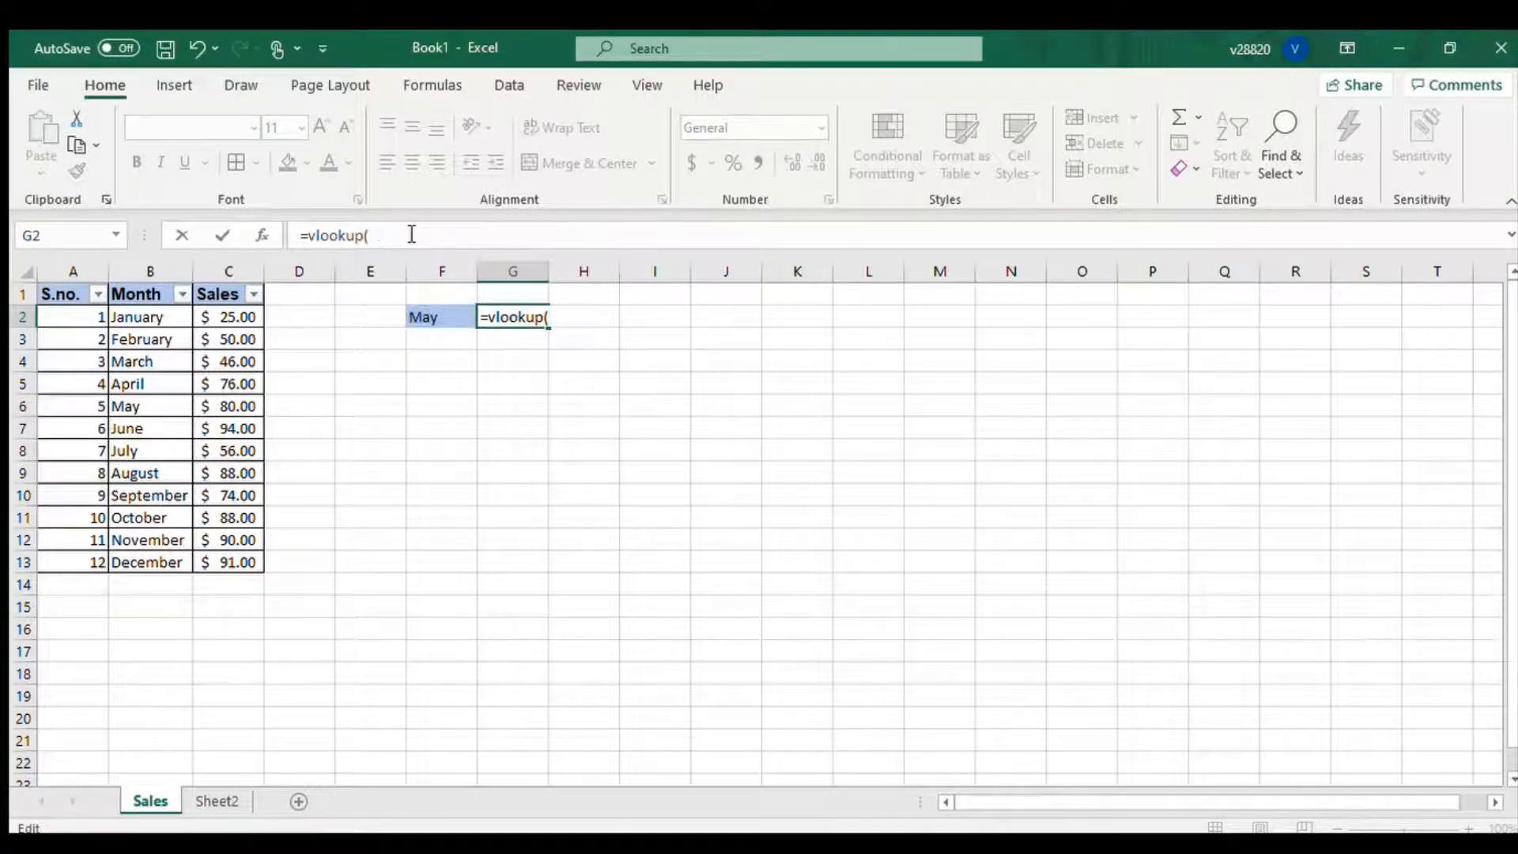
text("May)
key(BackSpace)
key(BackSpace)
key(BackSpace)
Step: Complete the VLOOKUP in G2 with lookup value F2, table range B1:C13, column index 2 and exact match FALSE
click(452, 316)
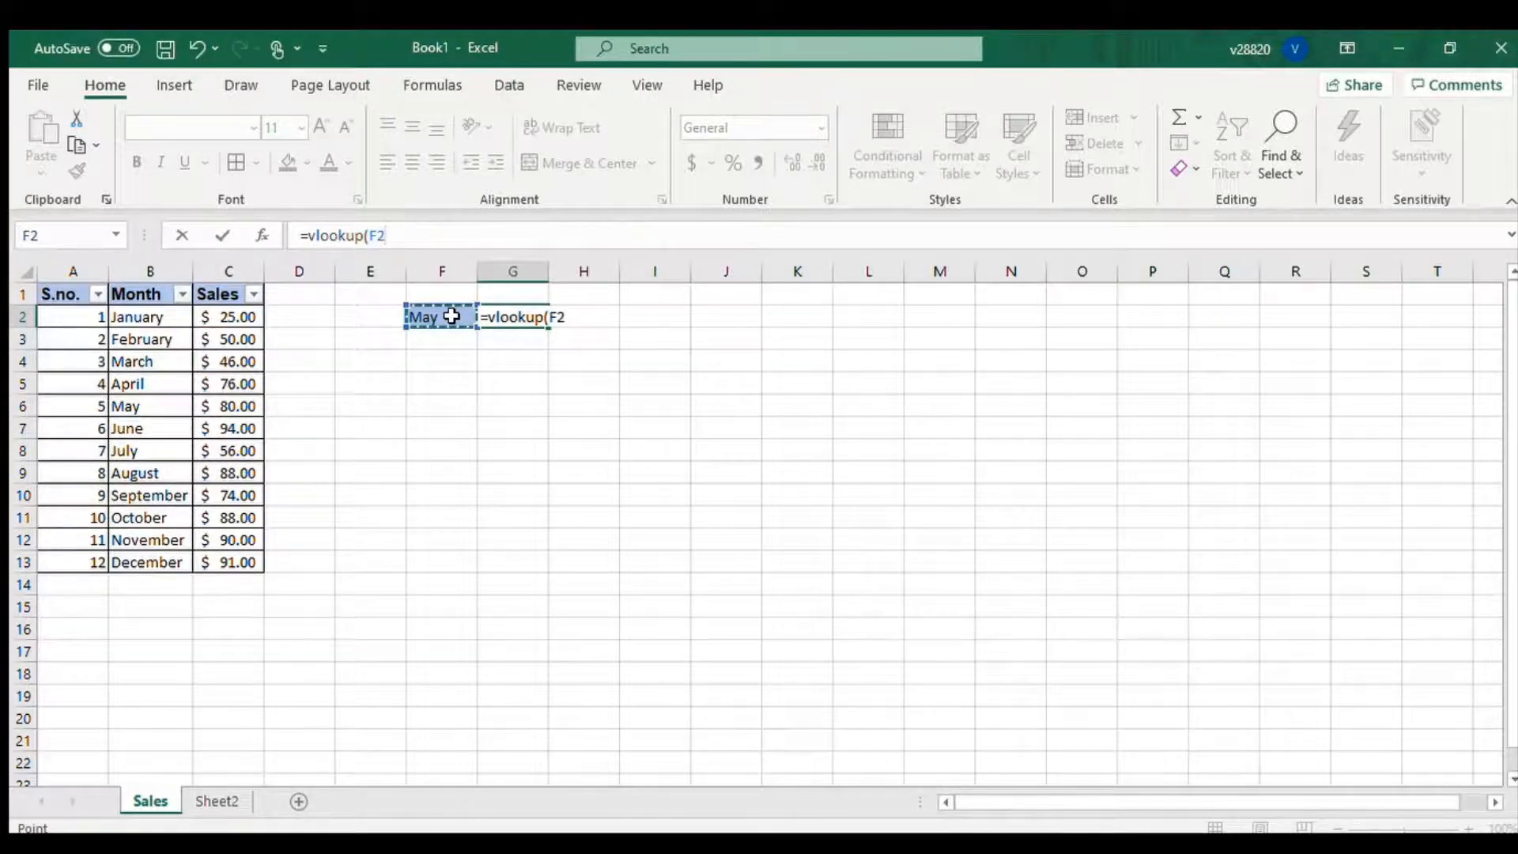
text(,)
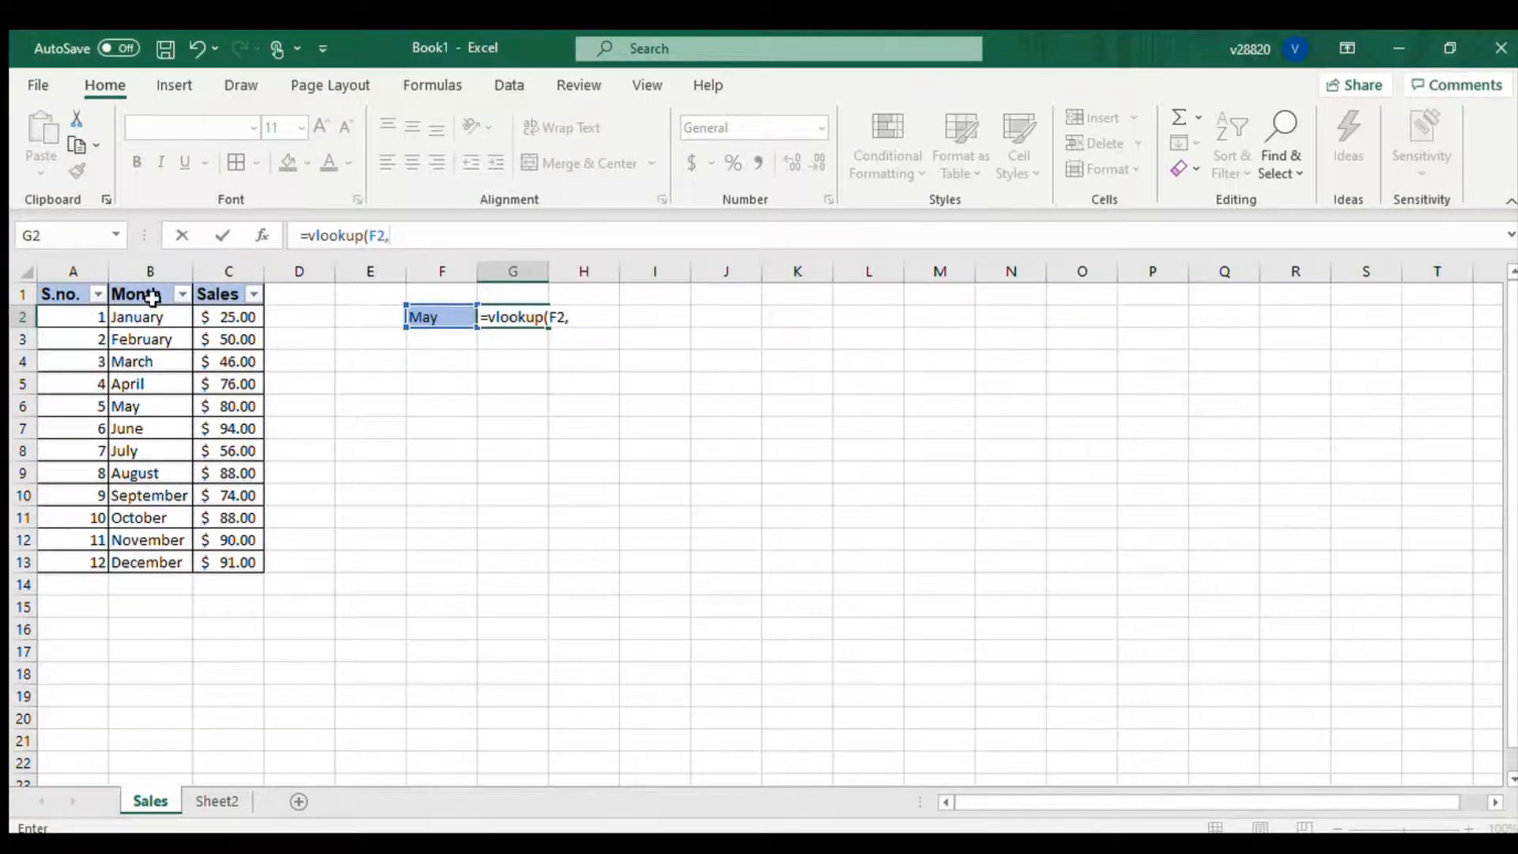
drag(152, 298, 215, 557)
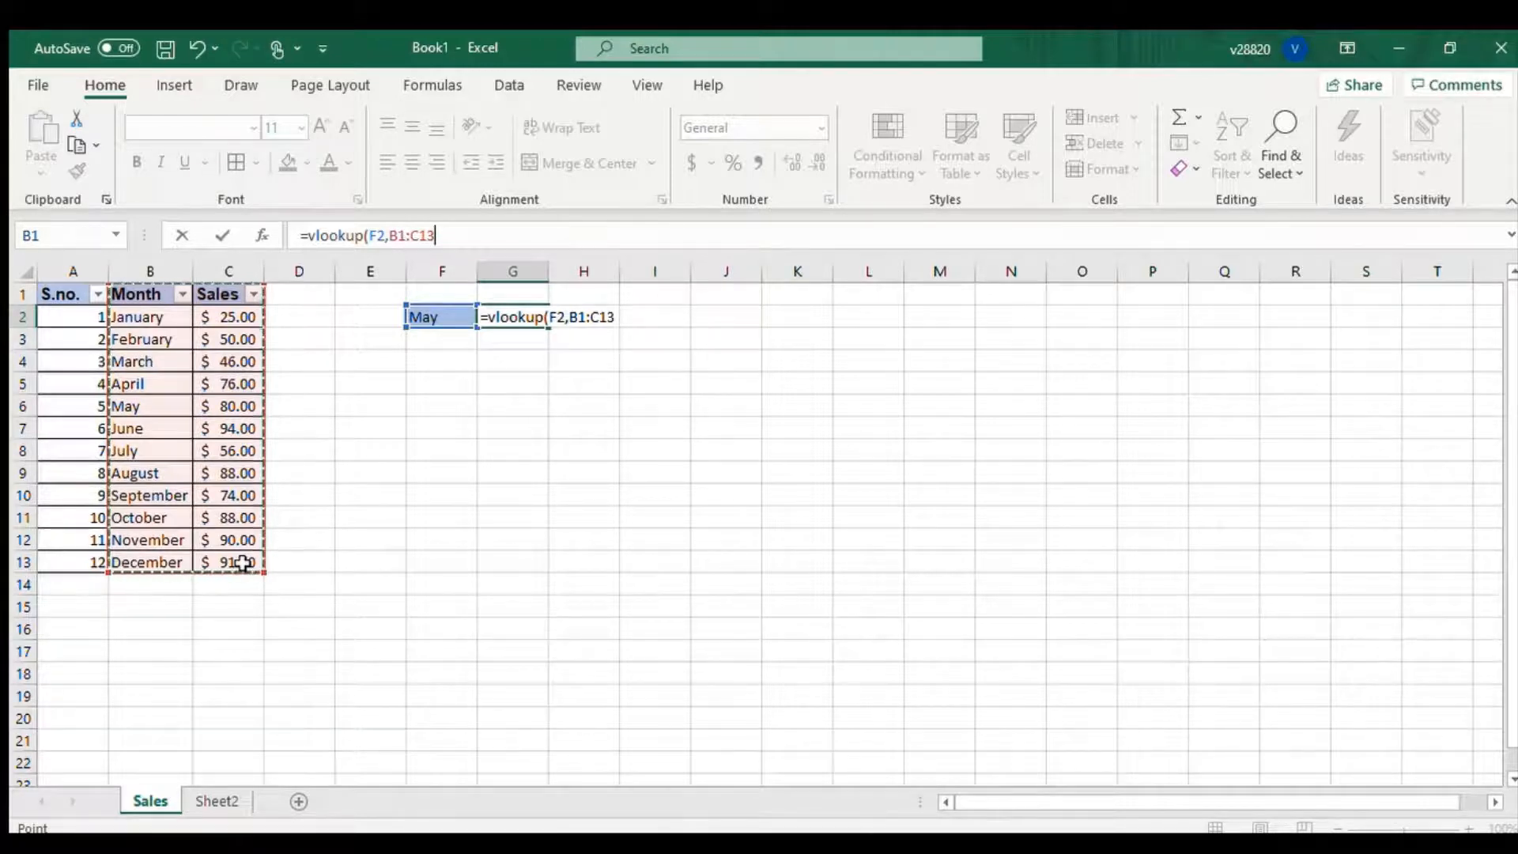
text(,)
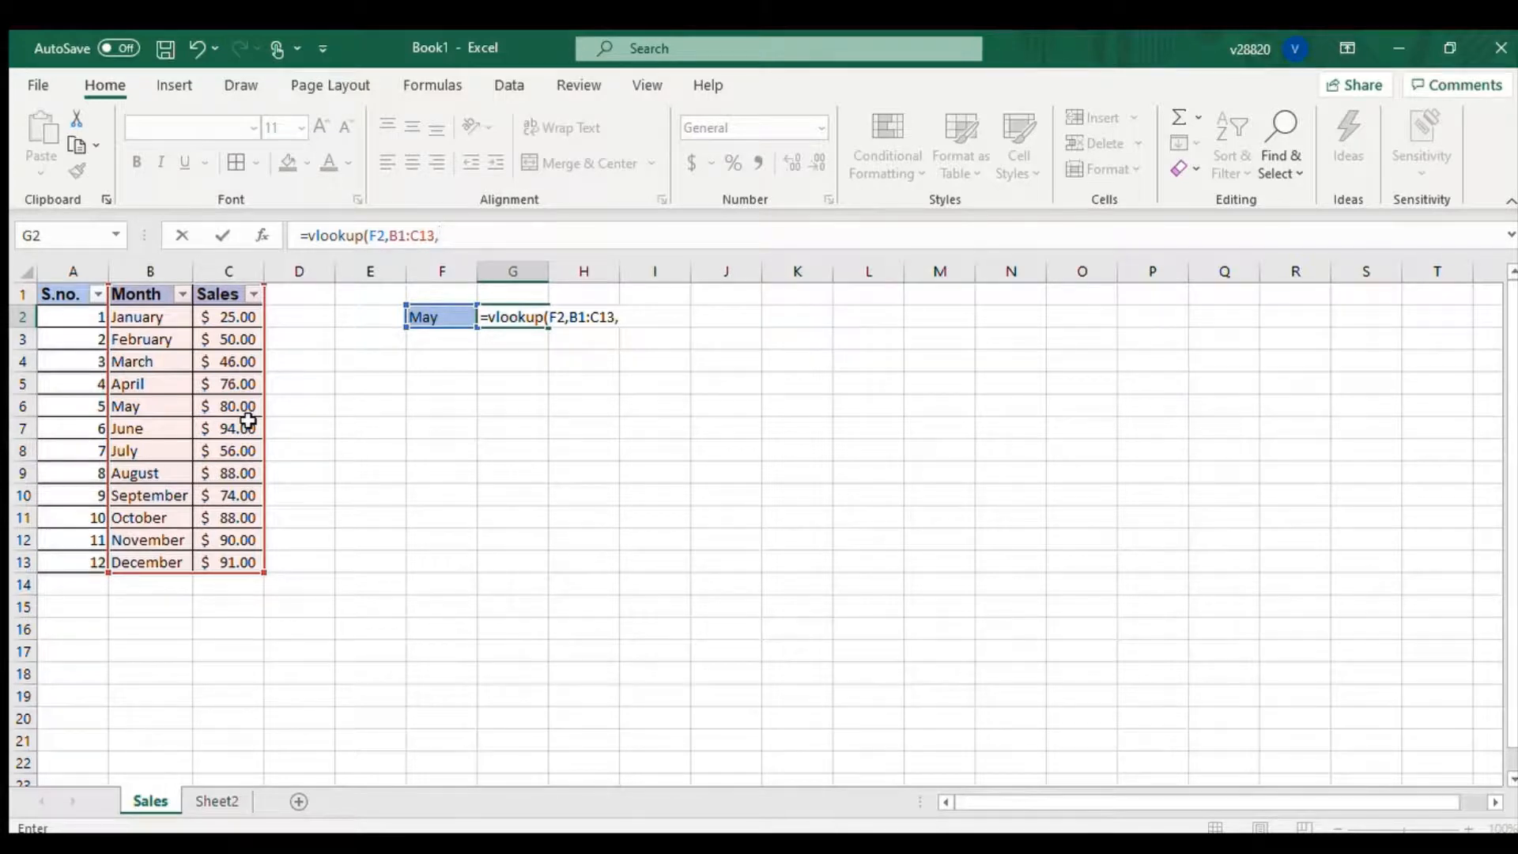
text(2,)
text(false)
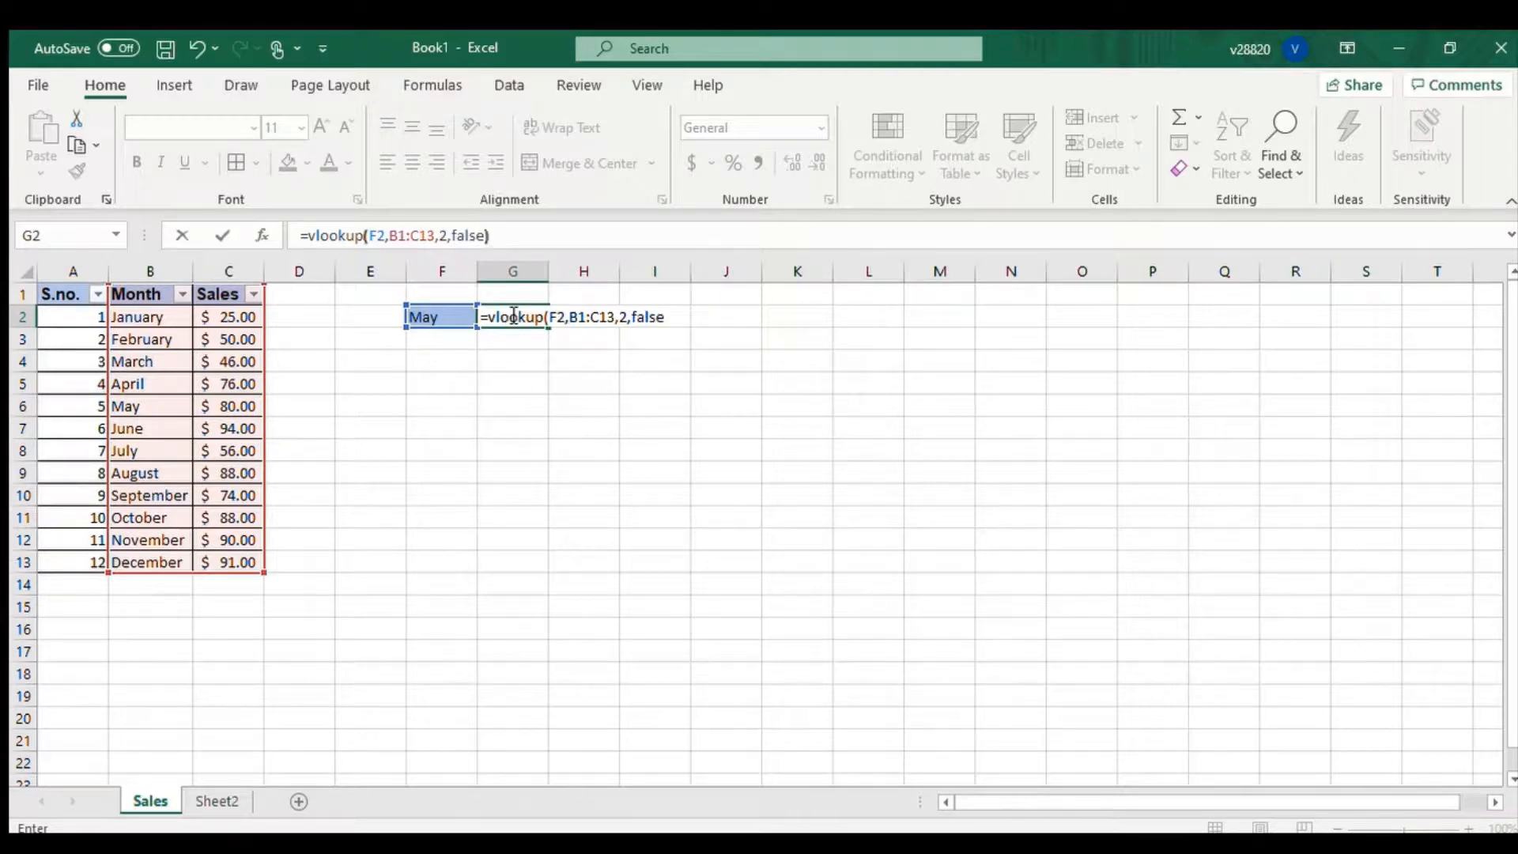
text())
key(Return)
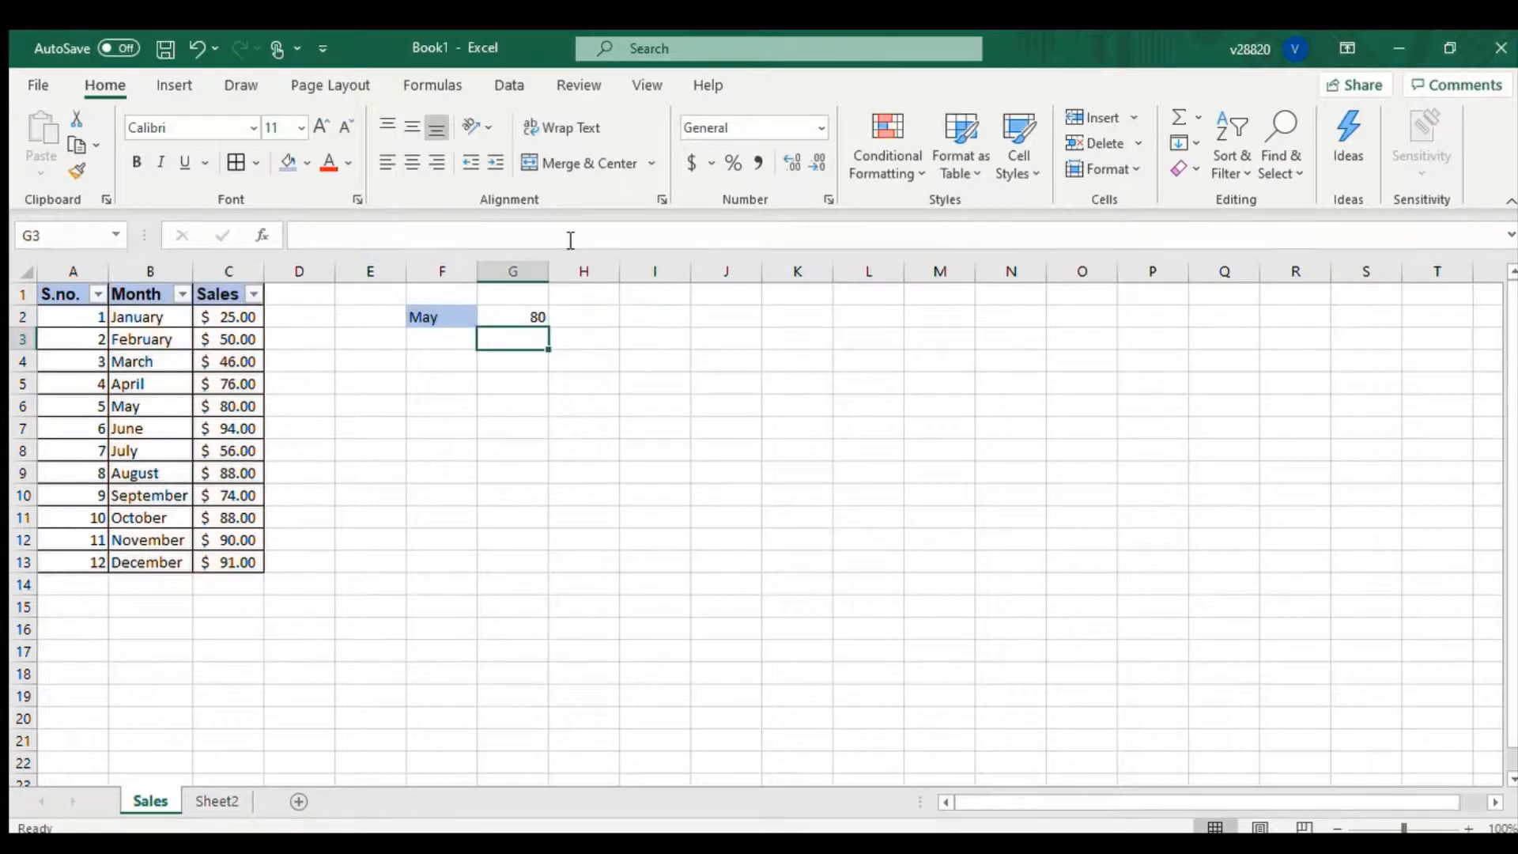
Step: Format the lookup result in G2 as dollar accounting with no decimal places
click(500, 316)
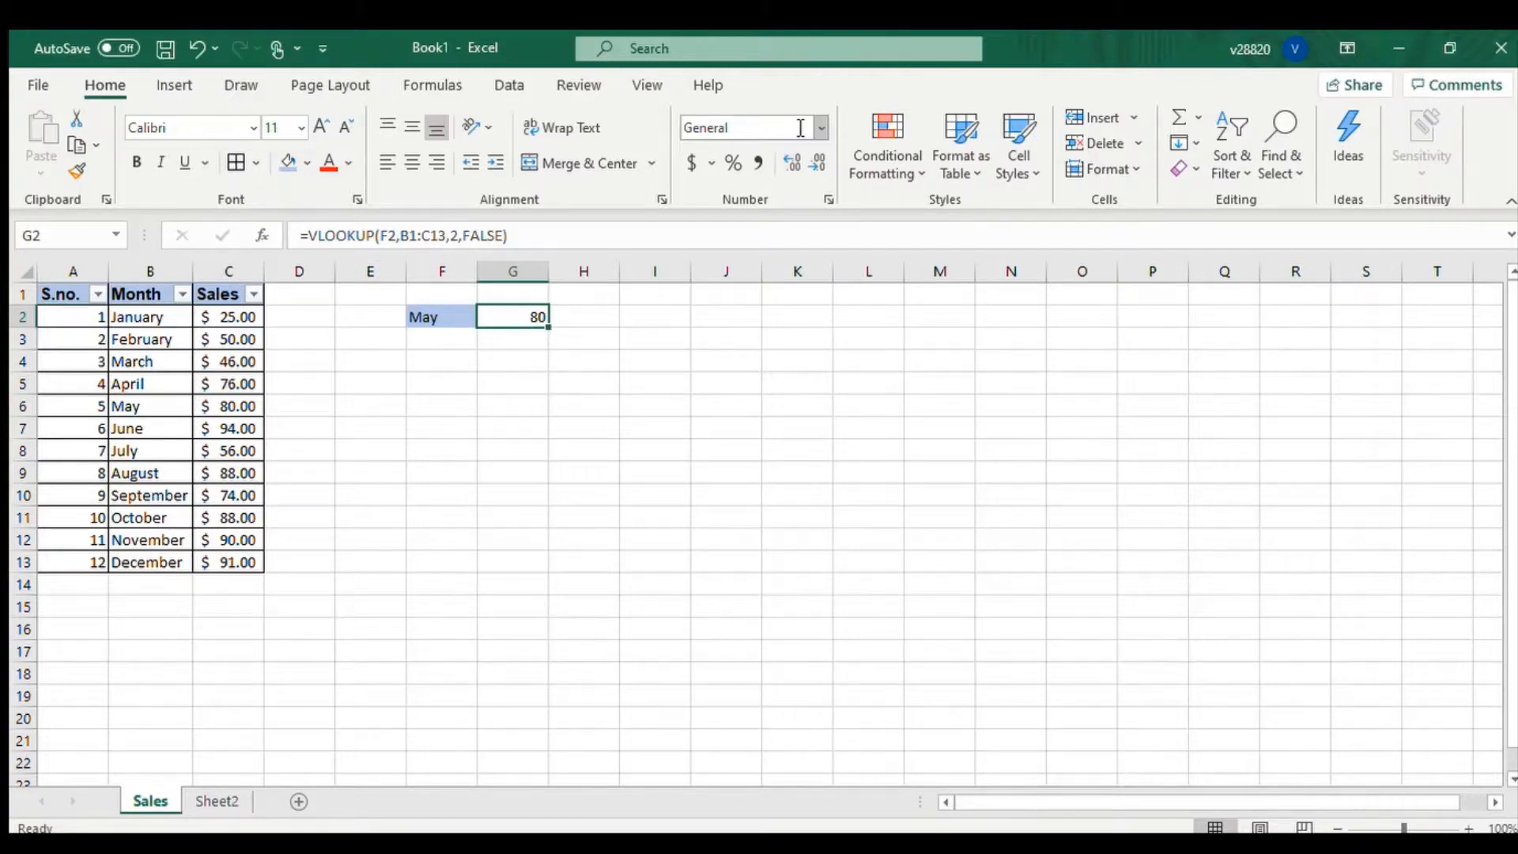
click(693, 163)
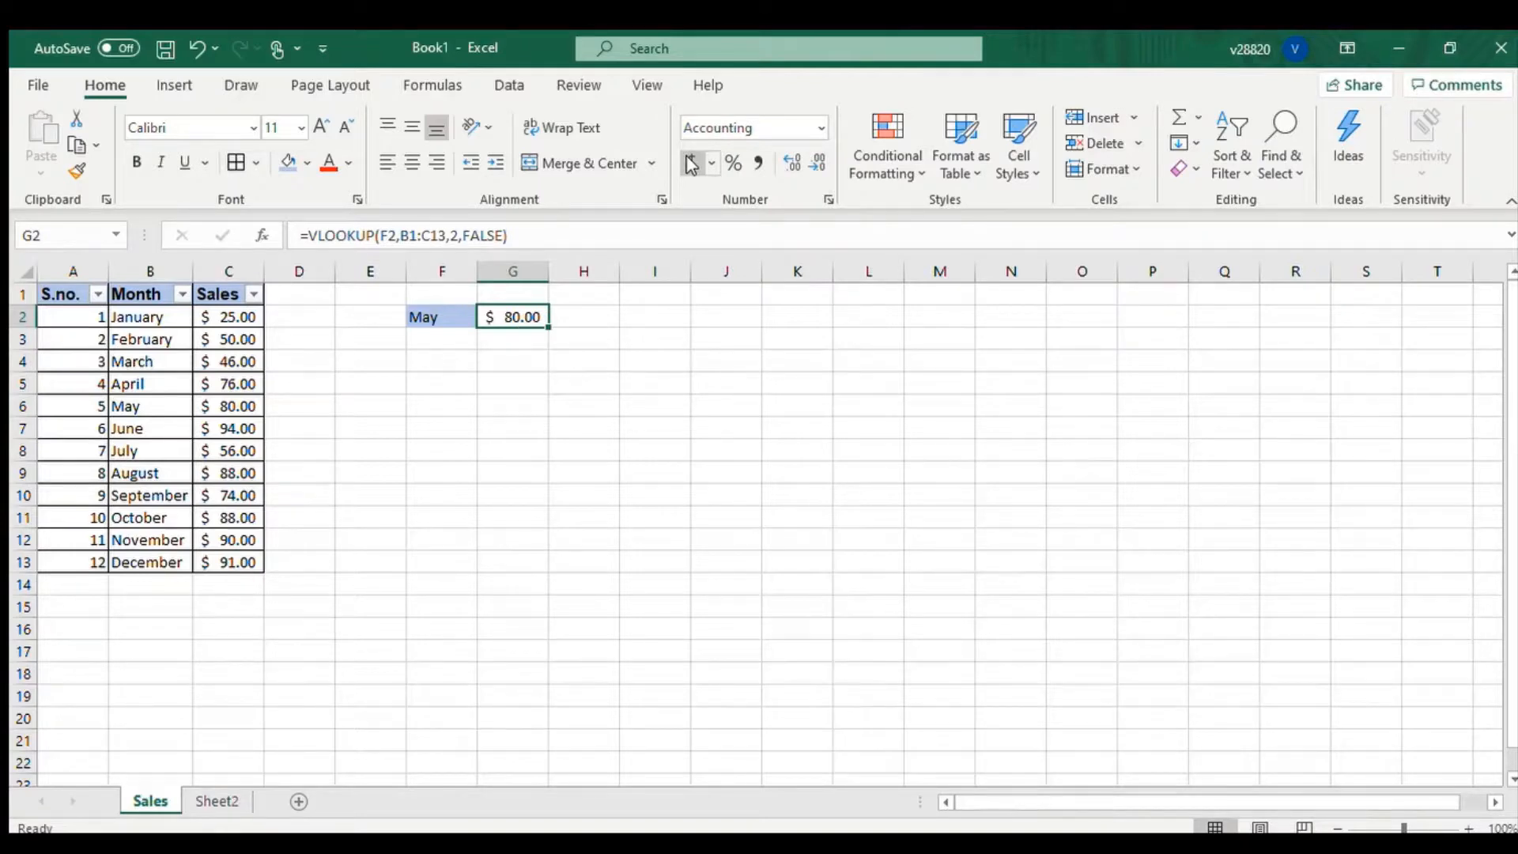
click(806, 163)
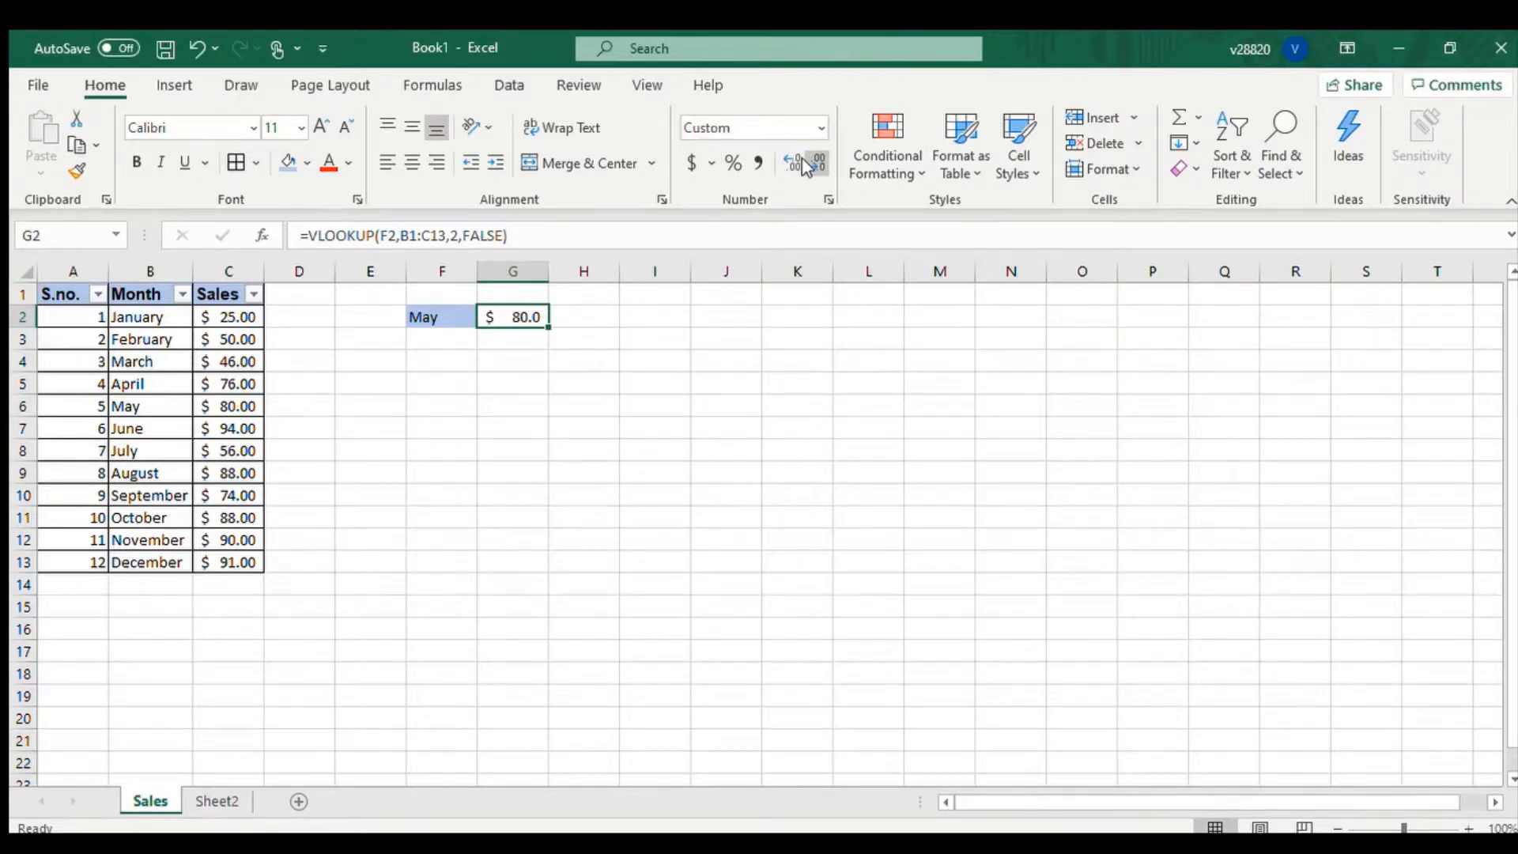
click(807, 164)
click(791, 161)
click(791, 162)
click(817, 163)
click(817, 163)
click(506, 518)
click(499, 563)
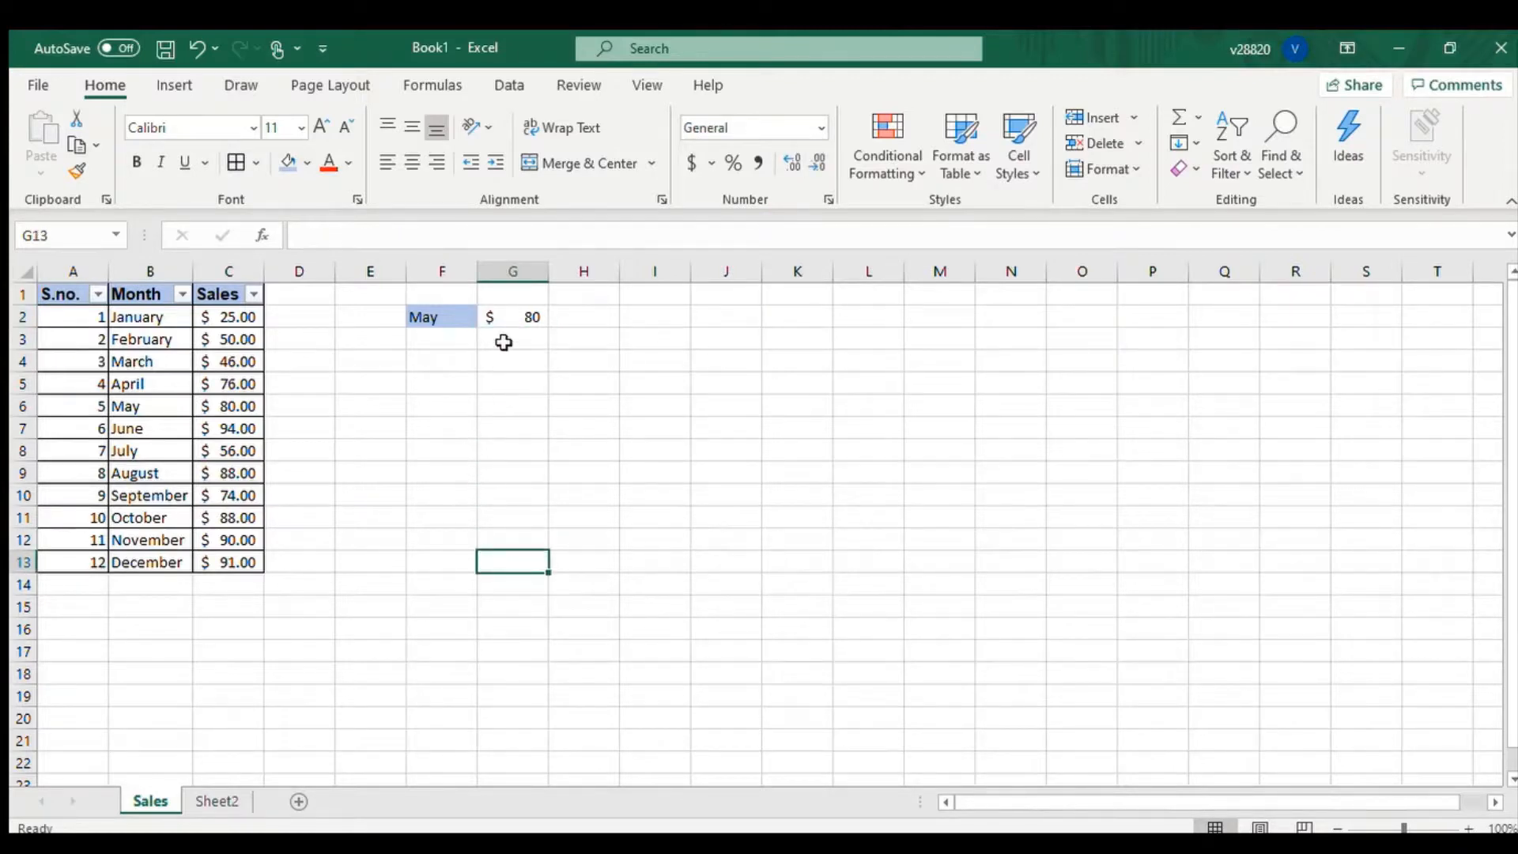
Step: Change the lookup month in F2 to December
click(519, 316)
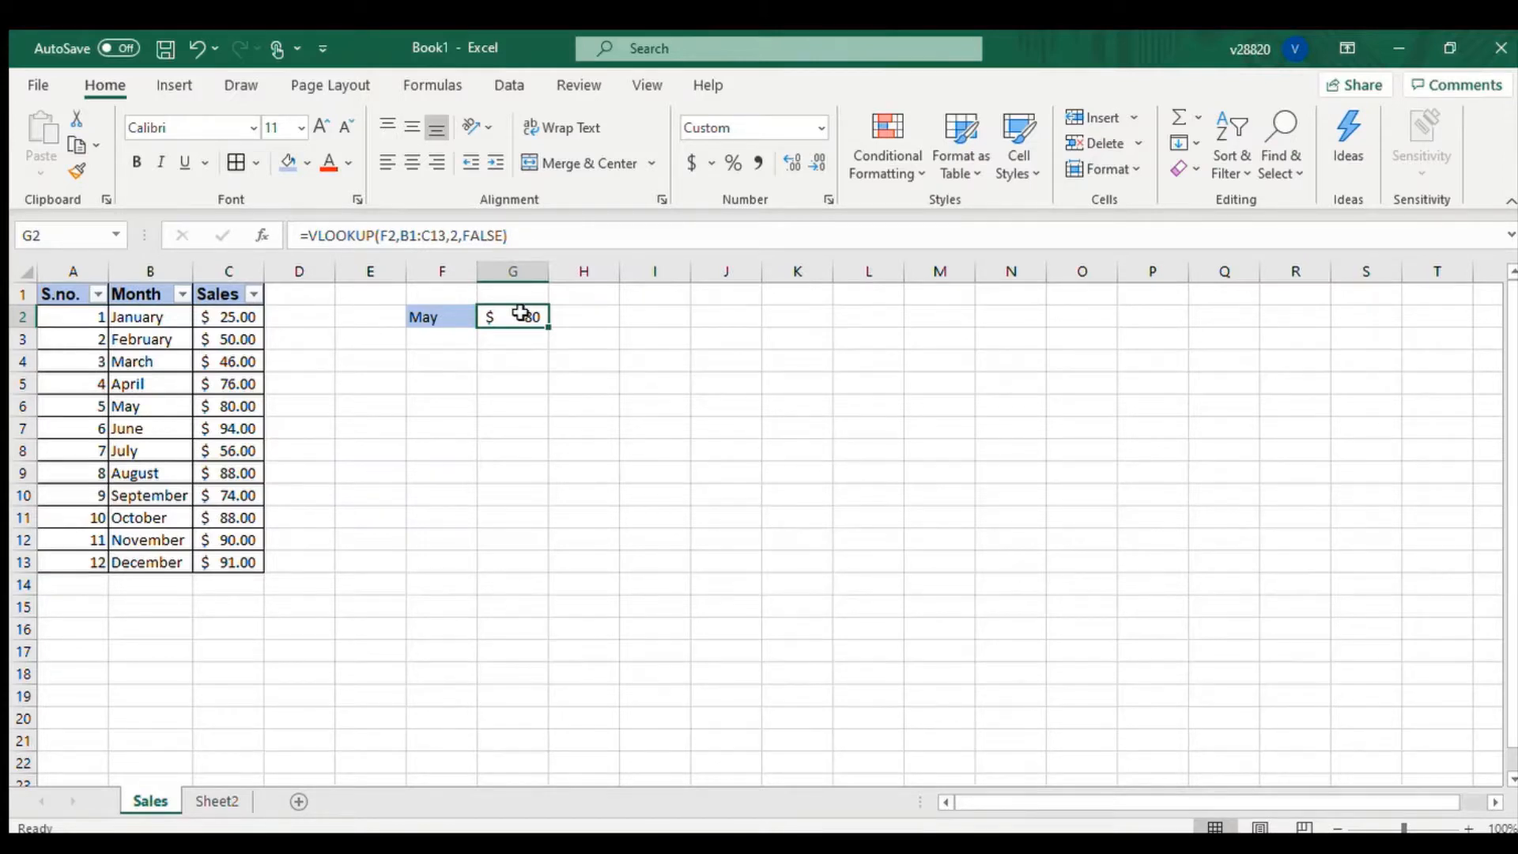
click(457, 318)
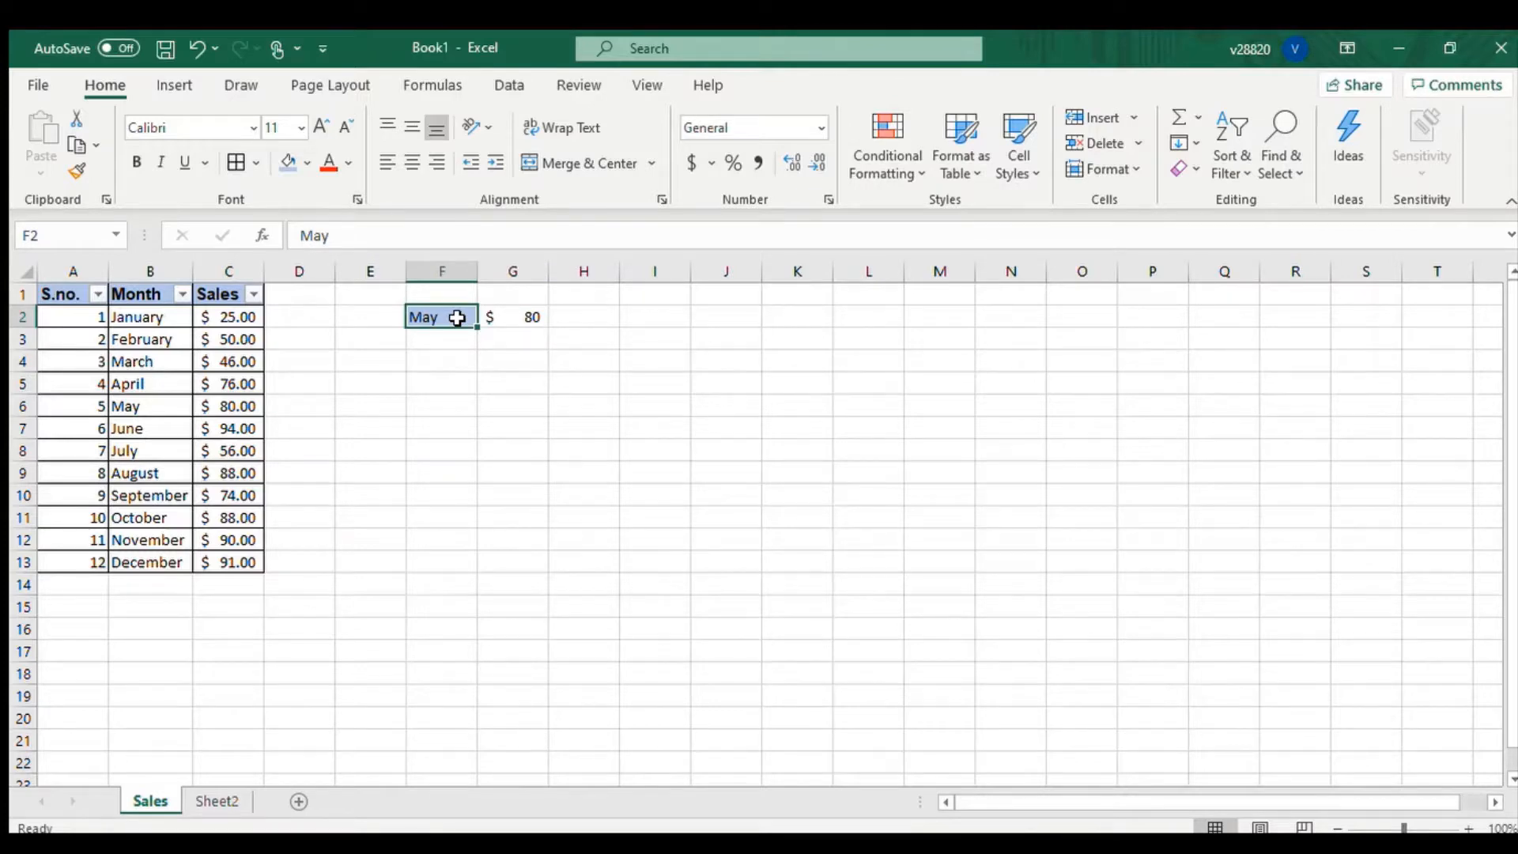
text(December)
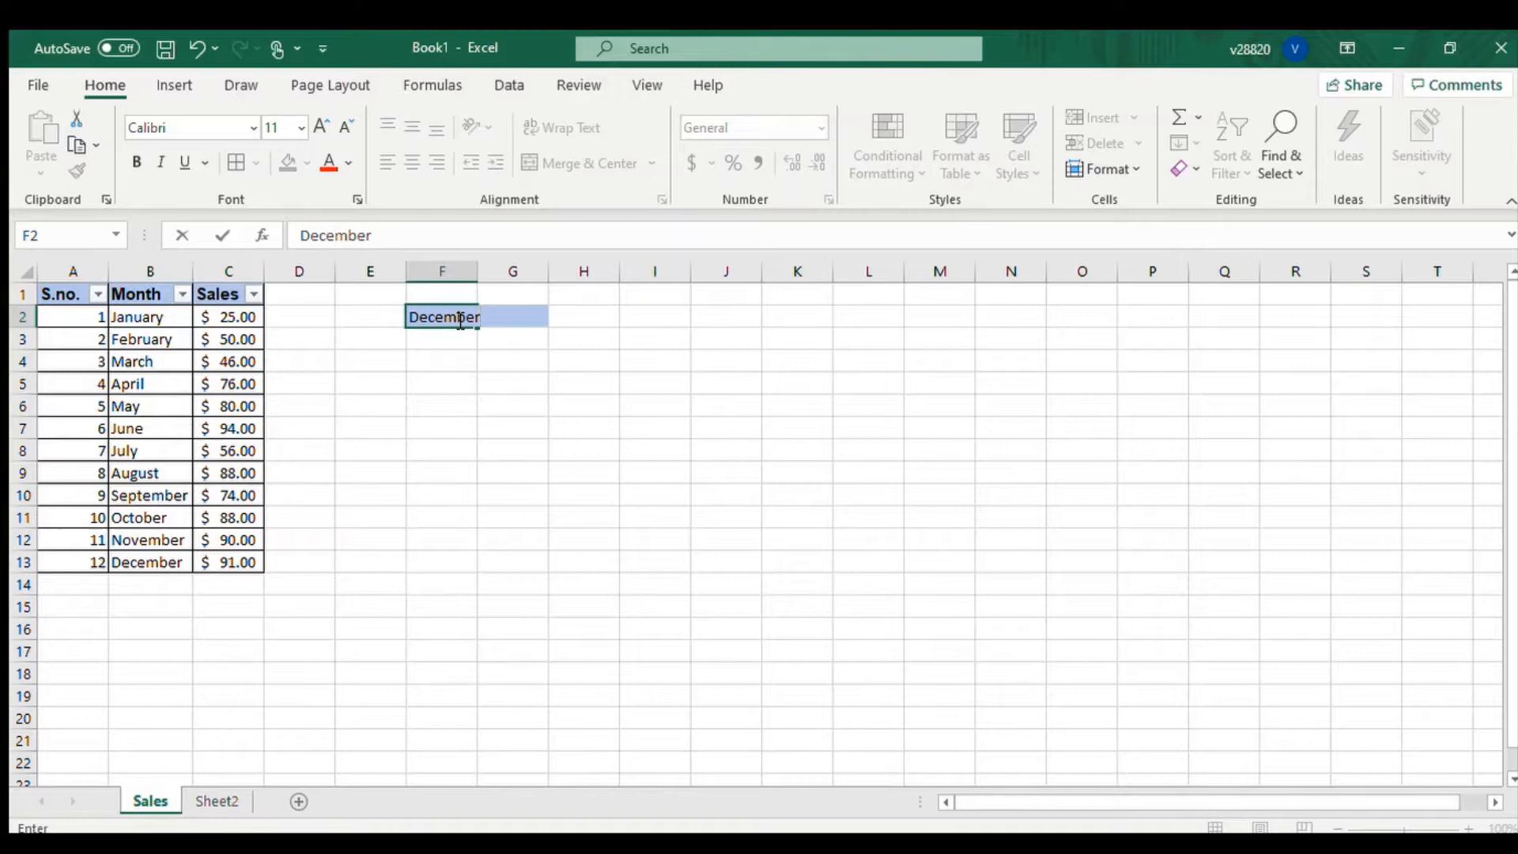
key(Return)
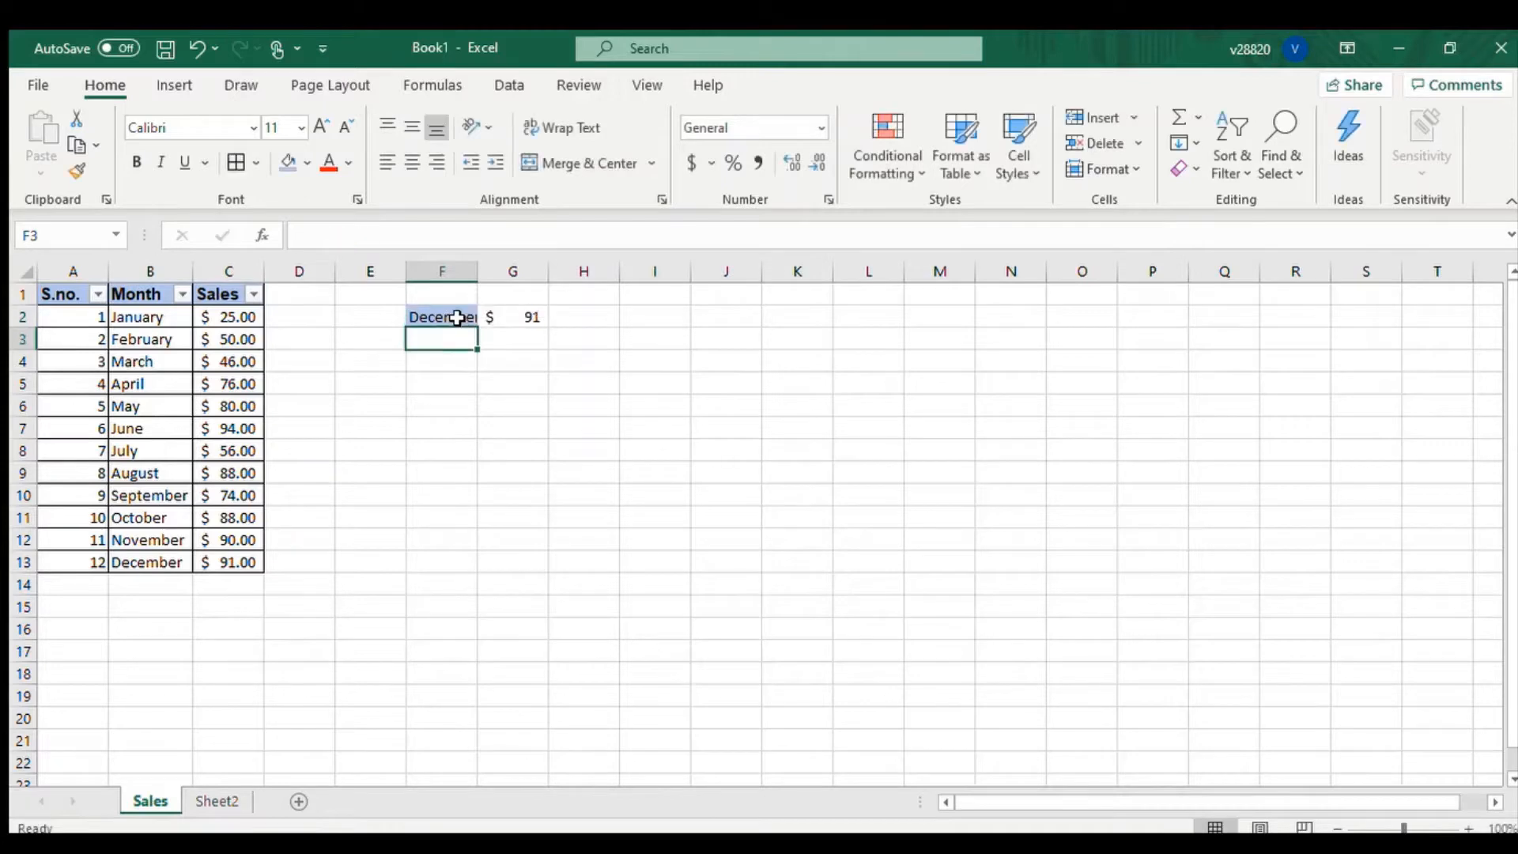